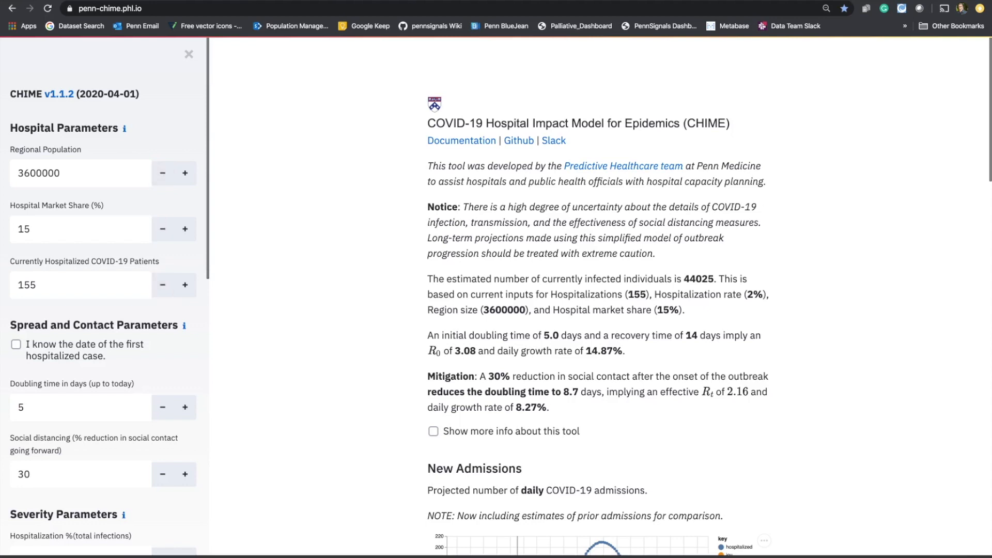
# - Review the hospital, spread and contact, severity, and display parameters available for the model
pyautogui.scroll(-3, 104, 310)
pyautogui.scroll(-2, 162, 278)
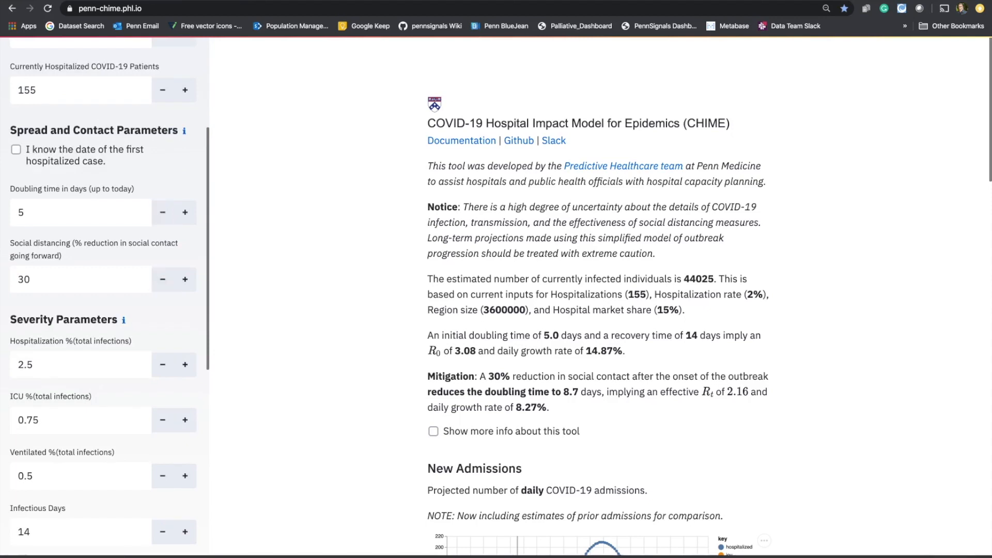
pyautogui.scroll(-3, 162, 279)
pyautogui.scroll(-1, 162, 284)
pyautogui.scroll(-1, 163, 166)
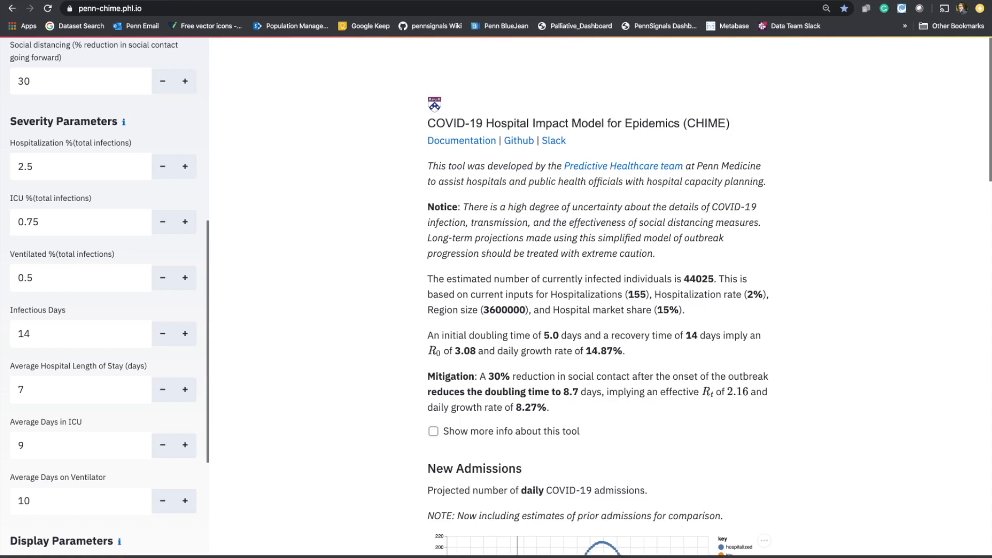
pyautogui.scroll(-4, 162, 279)
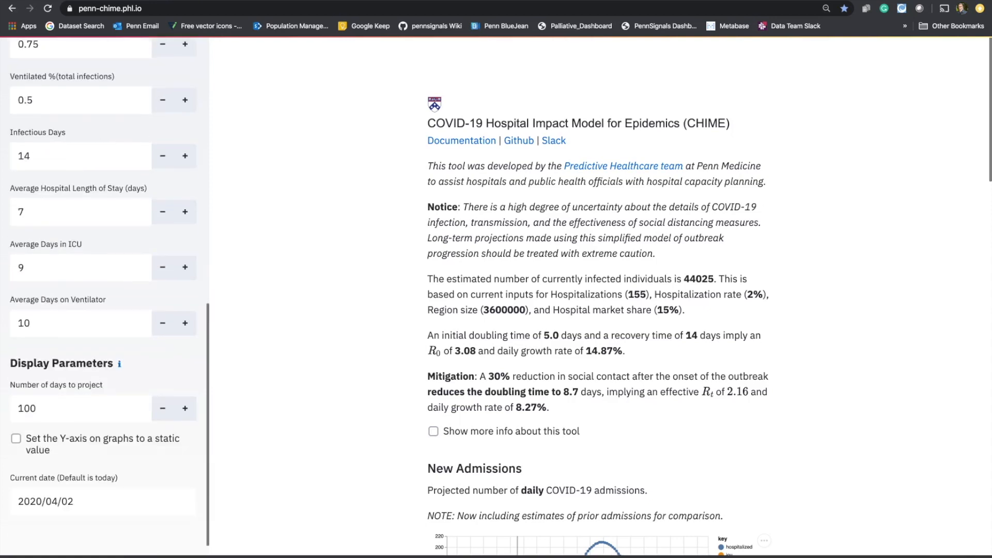
pyautogui.scroll(9, 162, 321)
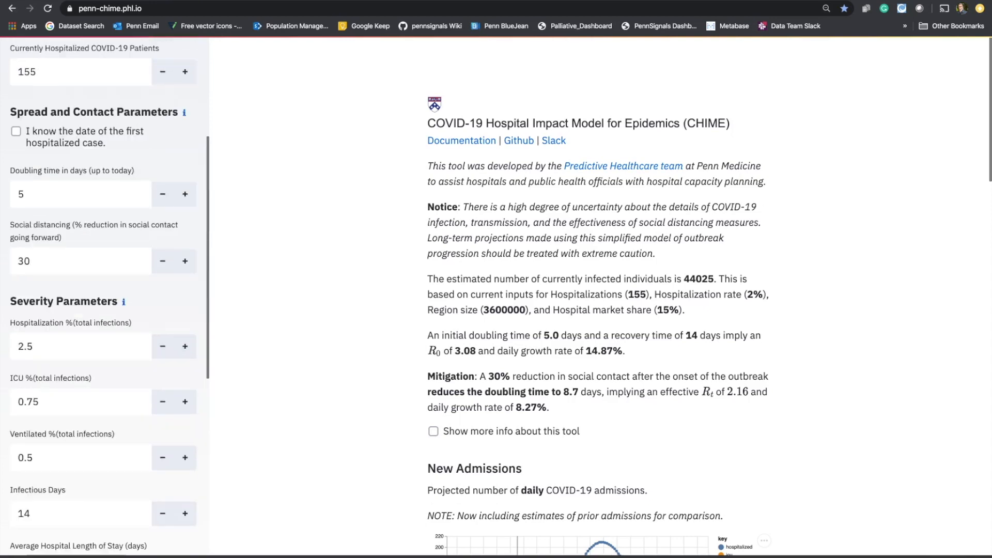
# - Examine the New Admissions chart, inspecting the peak of the hospitalized curve and the ICU curve
pyautogui.scroll(-2, 709, 297)
pyautogui.scroll(-5, 708, 296)
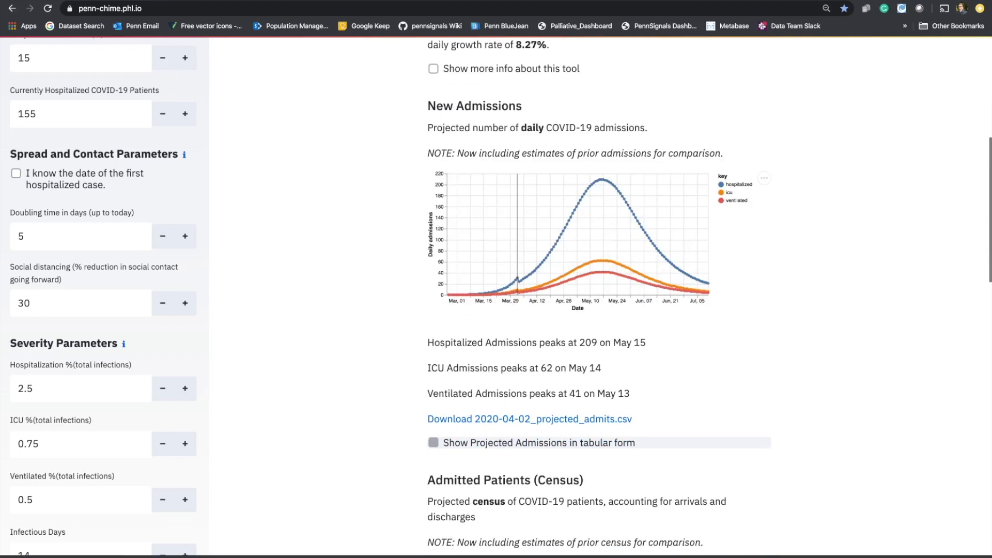
pyautogui.moveTo(602, 180)
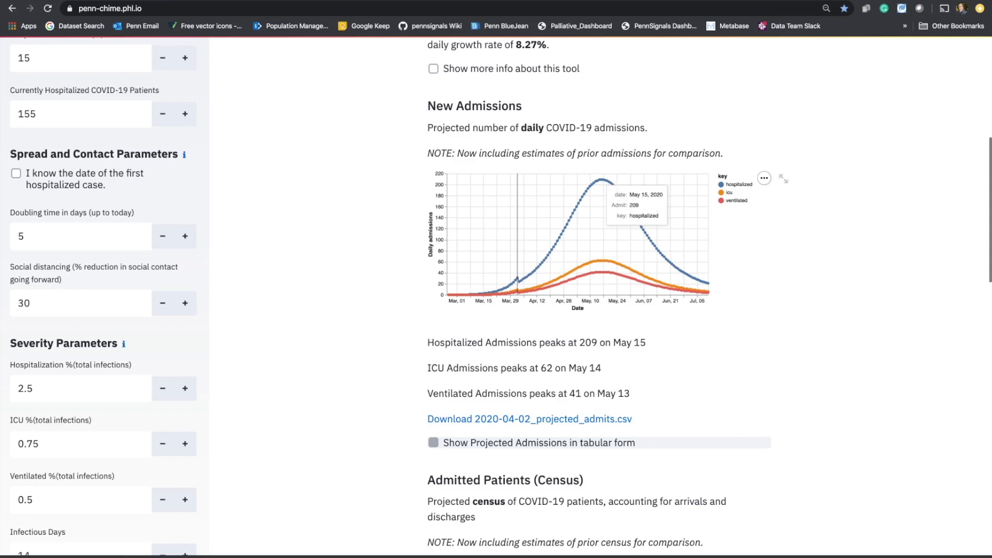
pyautogui.moveTo(602, 260)
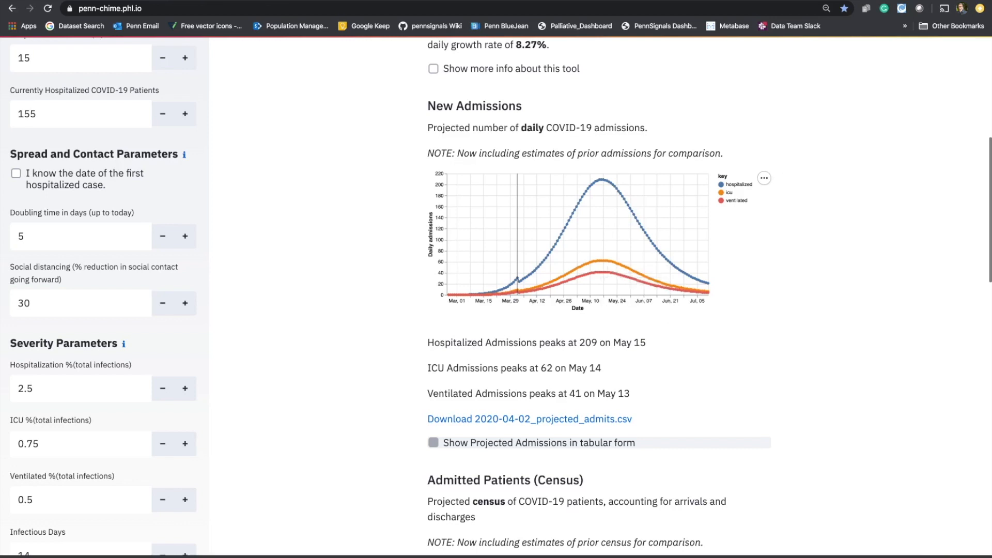
pyautogui.scroll(-5, 569, 297)
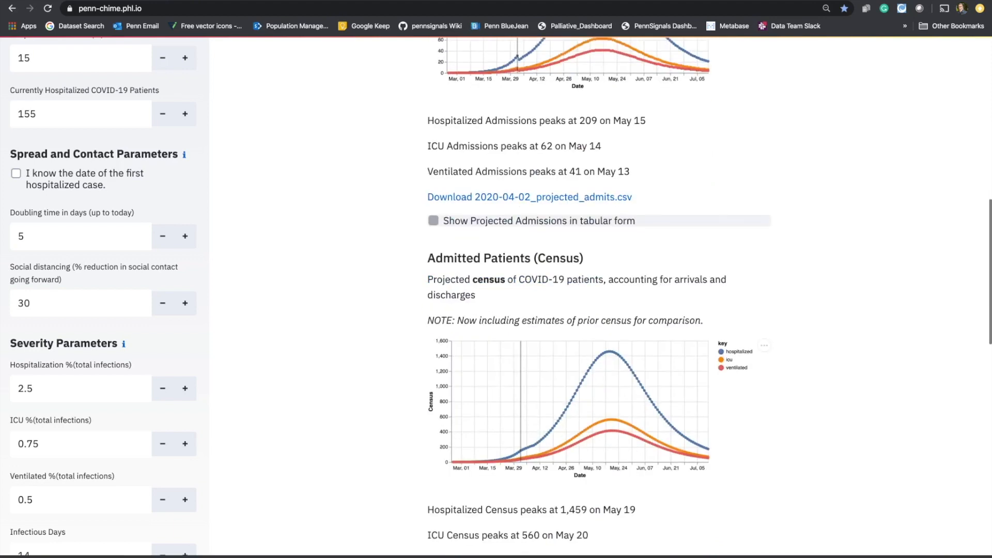
# - Show the projected admissions in tabular form with daily counts, and hide the table again
pyautogui.click(433, 221)
pyautogui.scroll(-1, 433, 221)
pyautogui.scroll(-3, 598, 297)
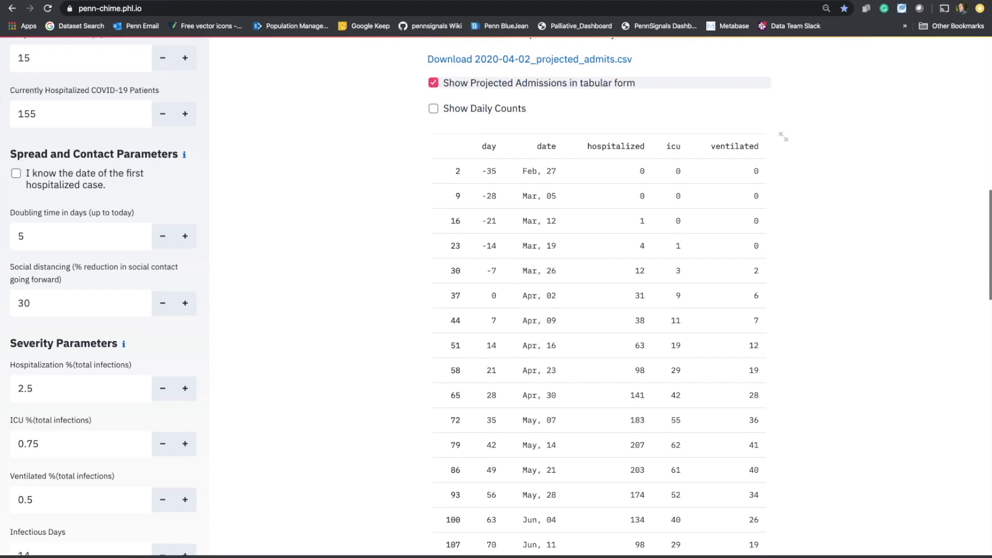
pyautogui.click(433, 108)
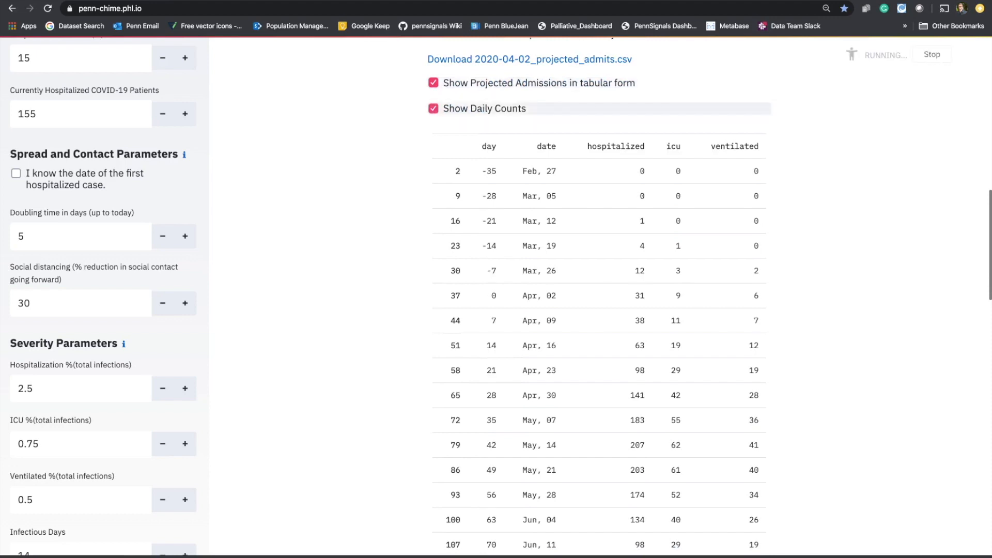
pyautogui.click(432, 105)
pyautogui.click(433, 79)
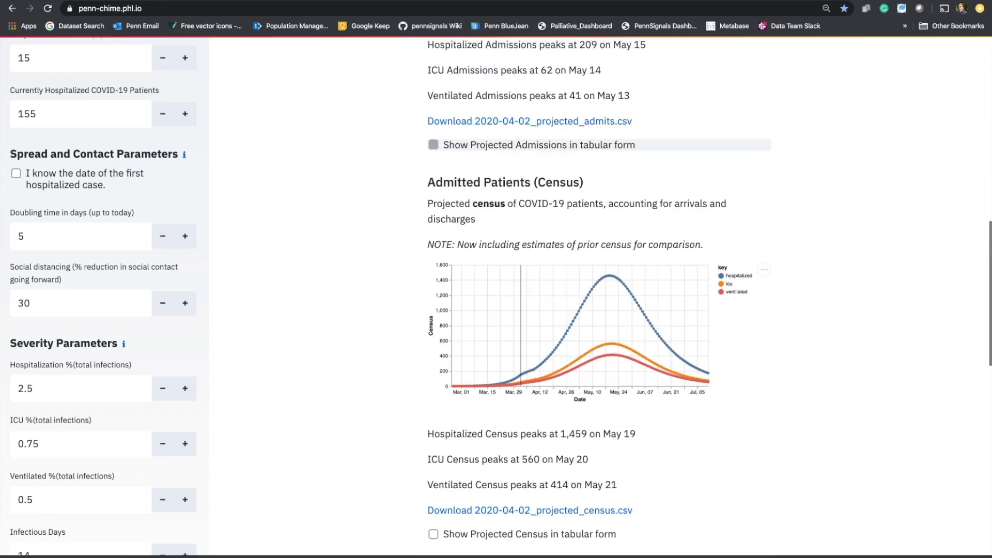
# - Examine the Admitted Patients (Census) chart around the hospitalized peak and the peak figures below it
pyautogui.scroll(-5, 600, 290)
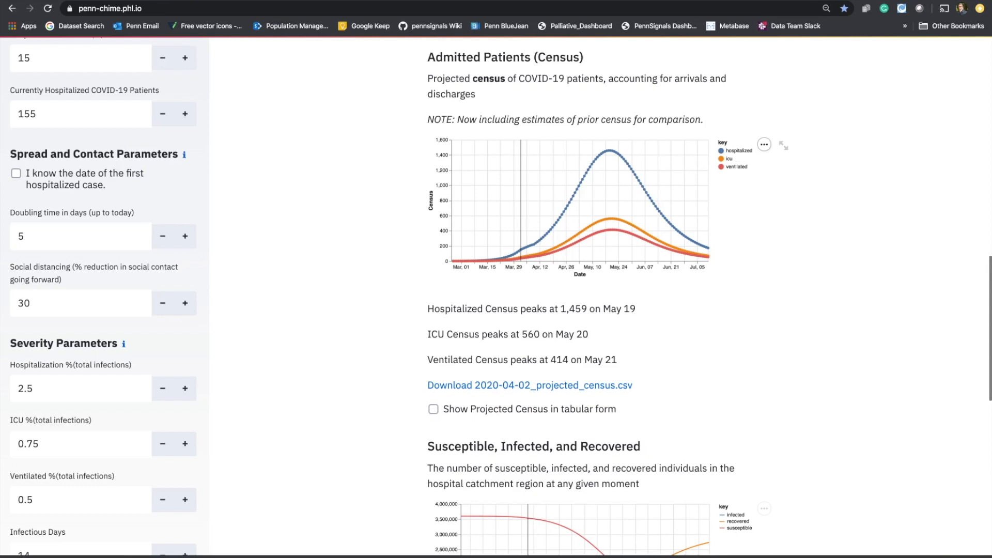
pyautogui.moveTo(608, 150)
pyautogui.scroll(-2, 599, 297)
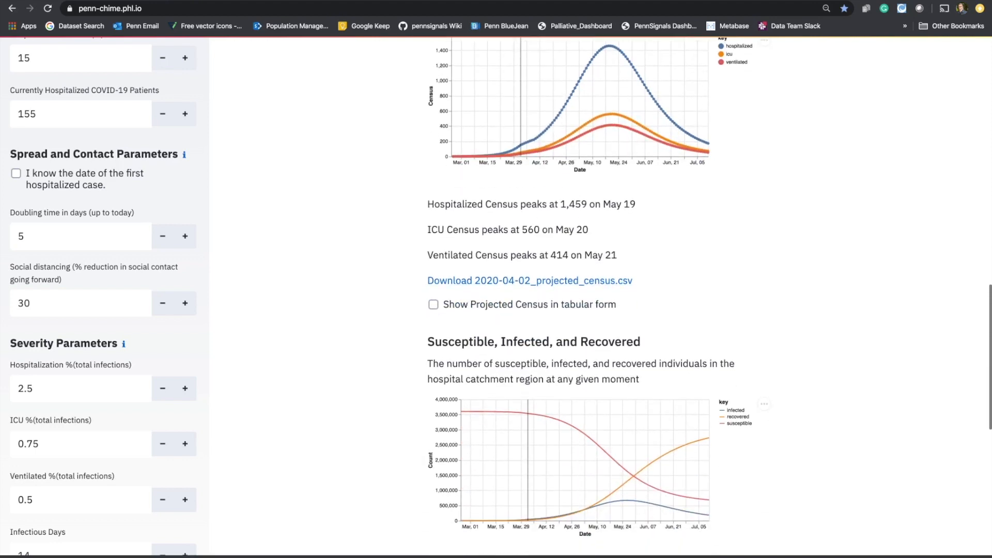
# - Show the projected census in tabular form with daily census counts, look through the rows, and hide the table again
pyautogui.click(433, 304)
pyautogui.scroll(-2, 433, 305)
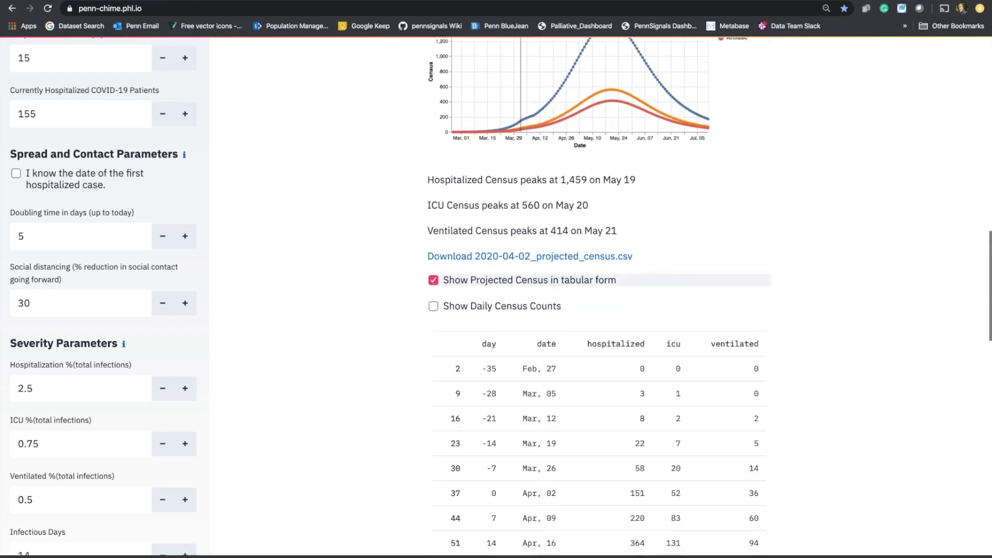
pyautogui.scroll(-1, 600, 297)
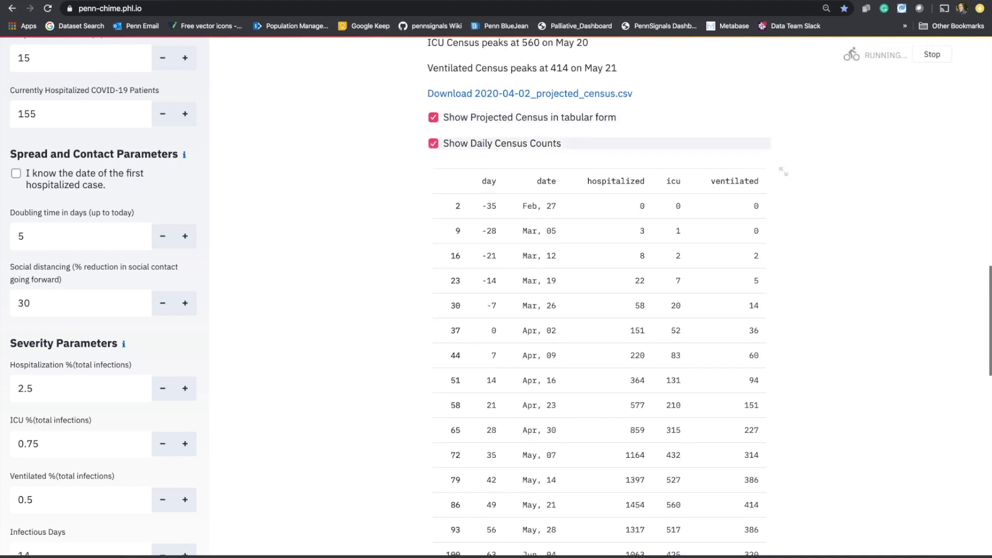
pyautogui.click(434, 143)
pyautogui.scroll(-1, 433, 143)
pyautogui.scroll(-10, 599, 297)
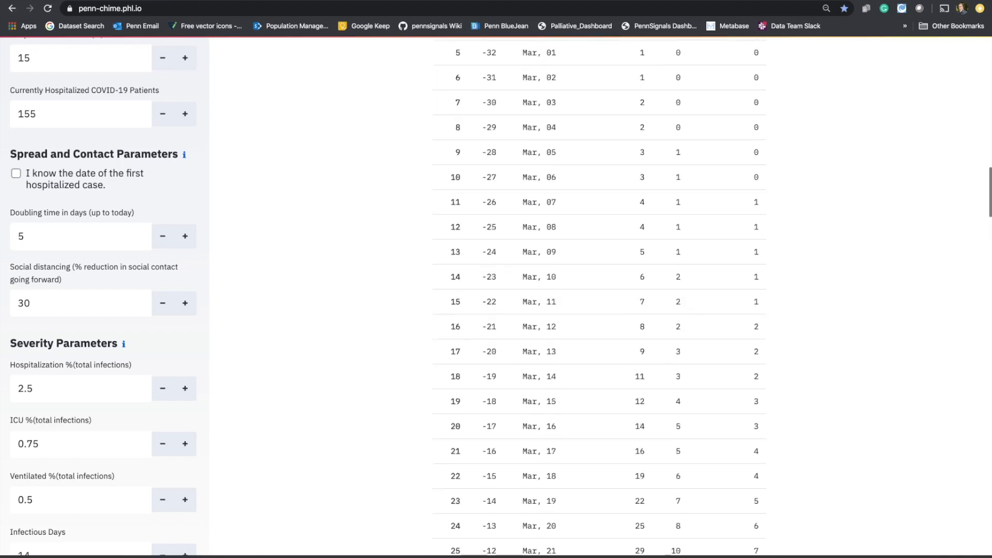
pyautogui.scroll(10, 599, 297)
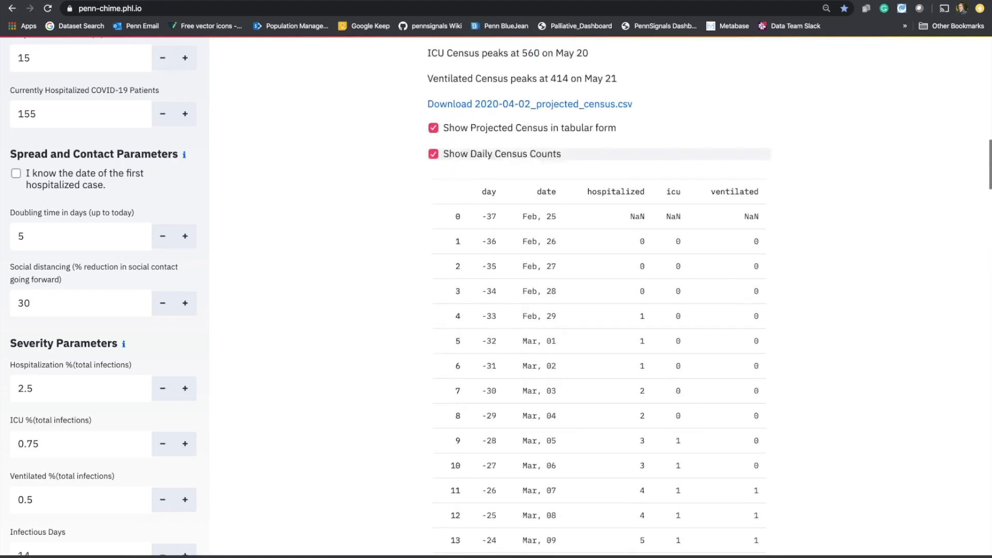
pyautogui.click(434, 138)
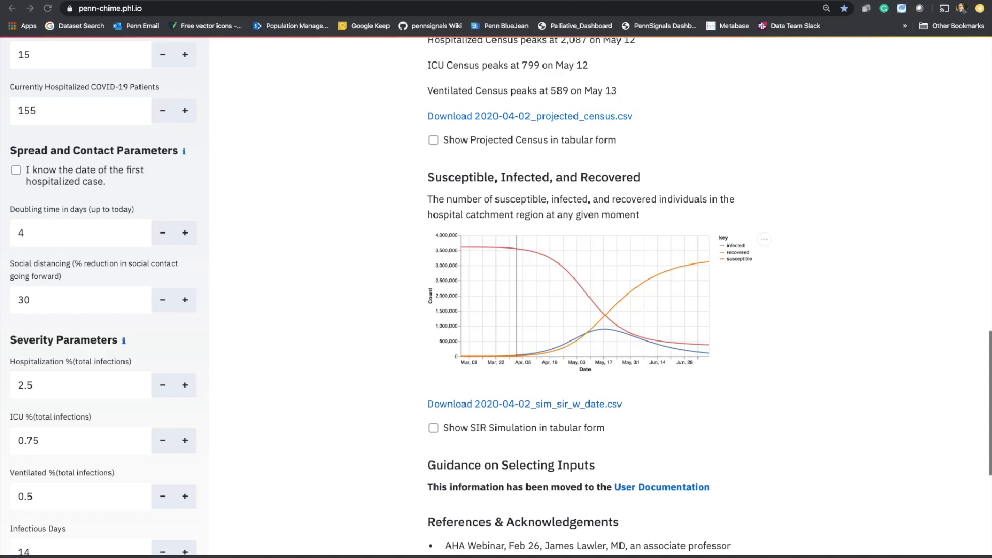
# - Lower the Hospital Market Share by one step and return it to 15%
pyautogui.scroll(4, 103, 297)
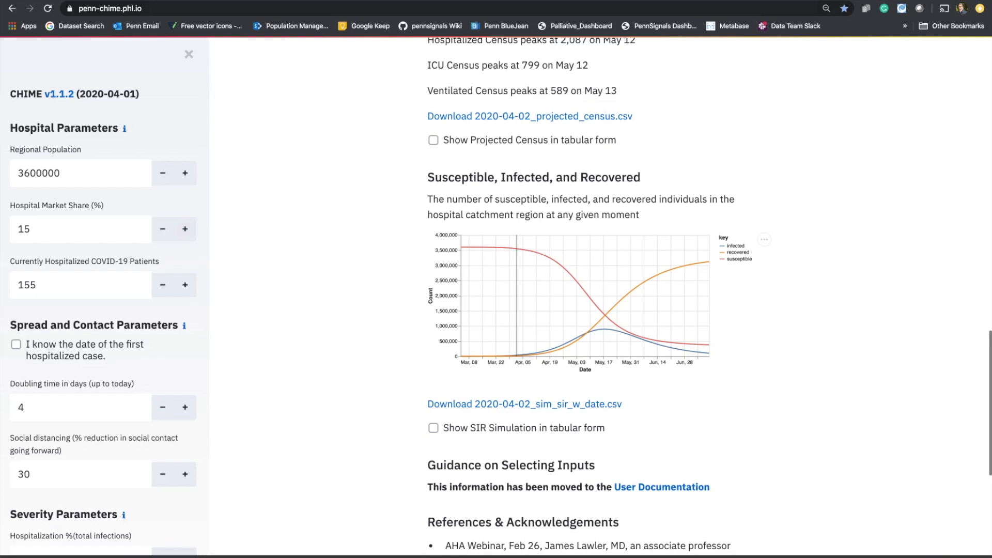
pyautogui.hotkey('ctrl', 'Tab')
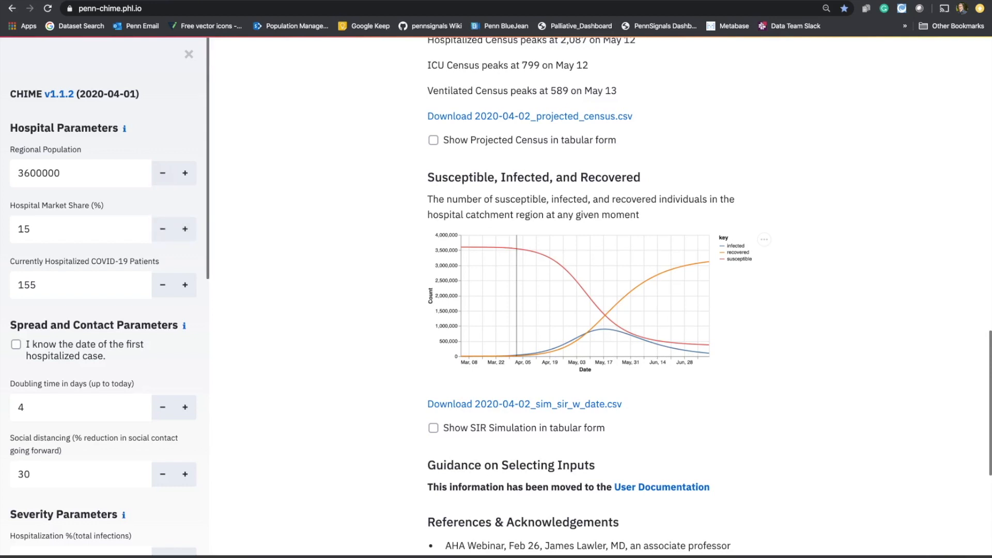
pyautogui.click(163, 229)
pyautogui.click(185, 229)
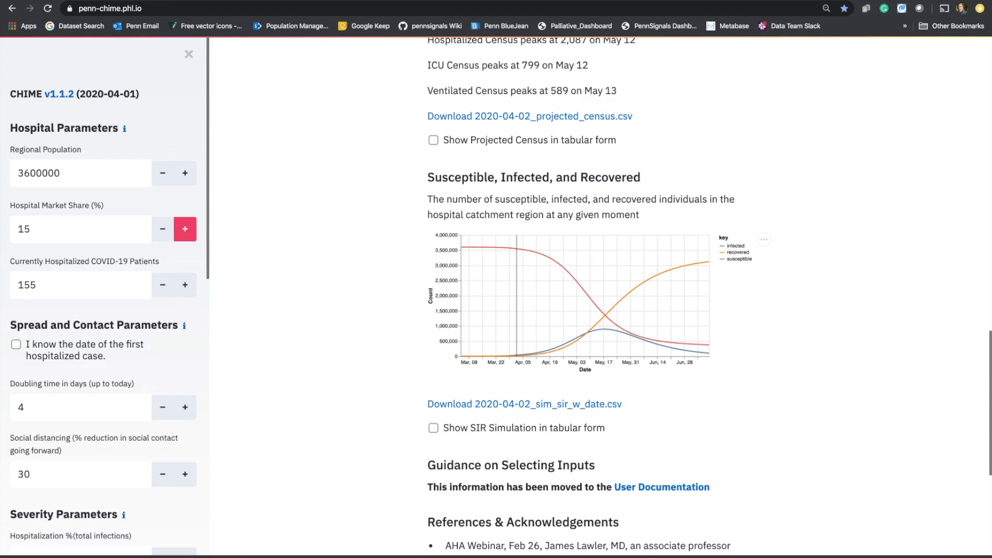
# - Review the hospitalized patients and market share inputs alongside the infection estimate in the results summary
pyautogui.click(36, 285)
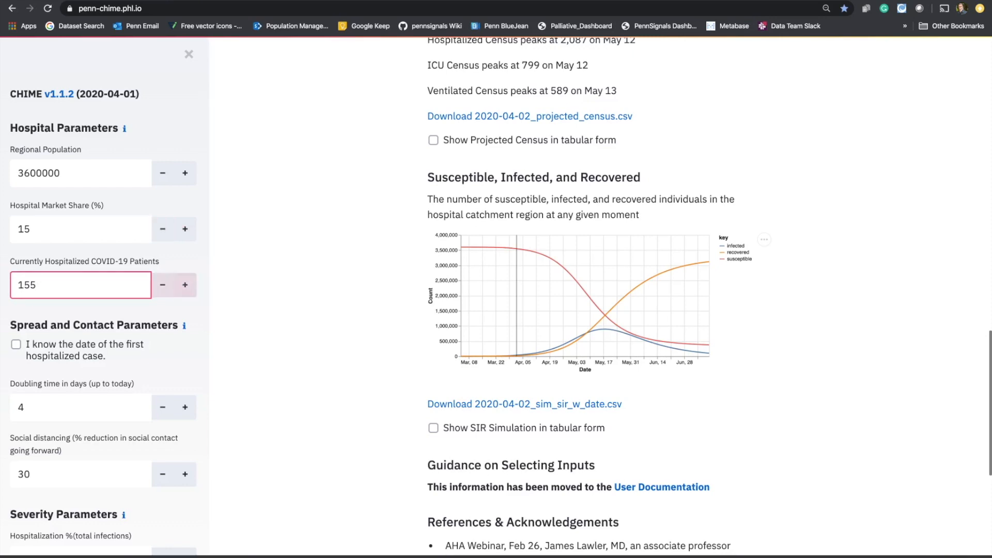
pyautogui.scroll(15, 568, 297)
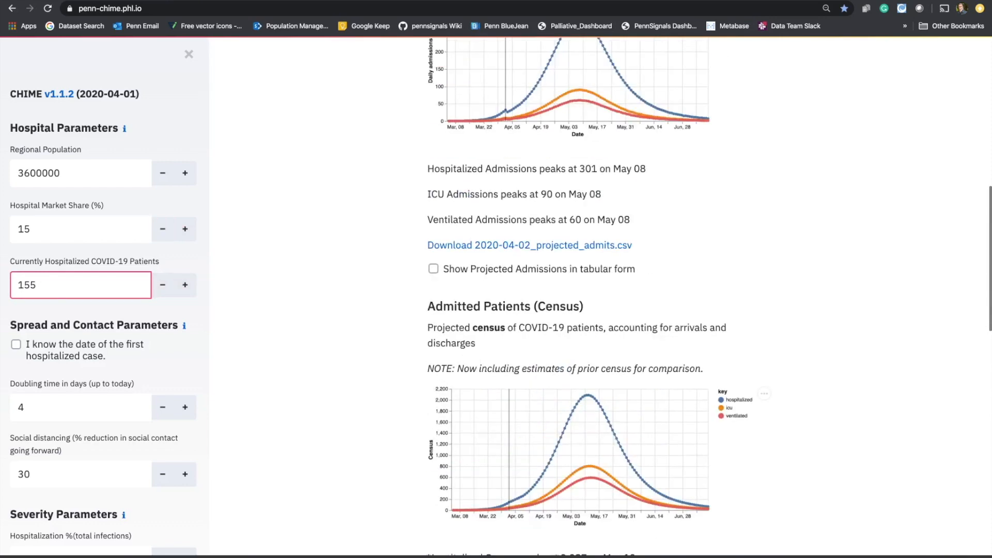
pyautogui.scroll(8, 568, 297)
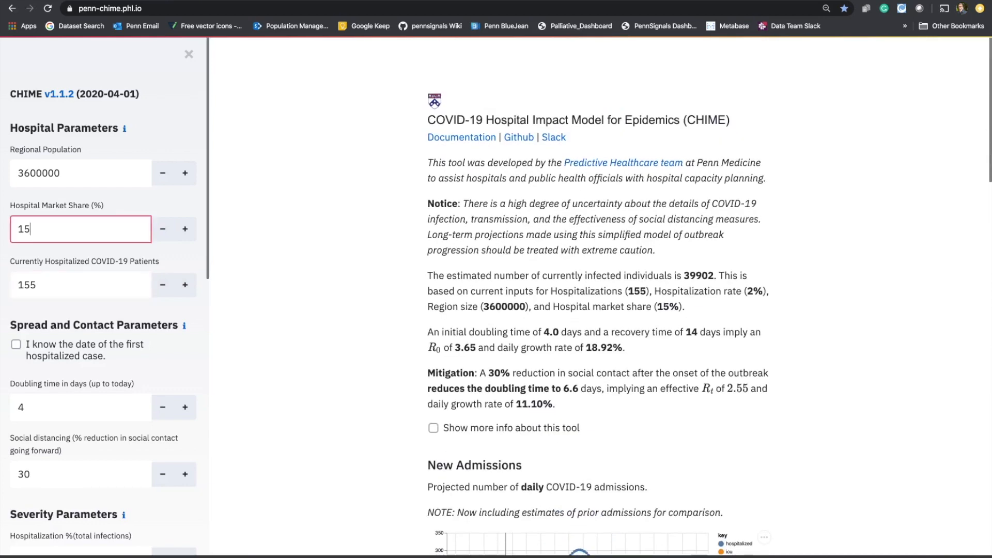
pyautogui.click(77, 229)
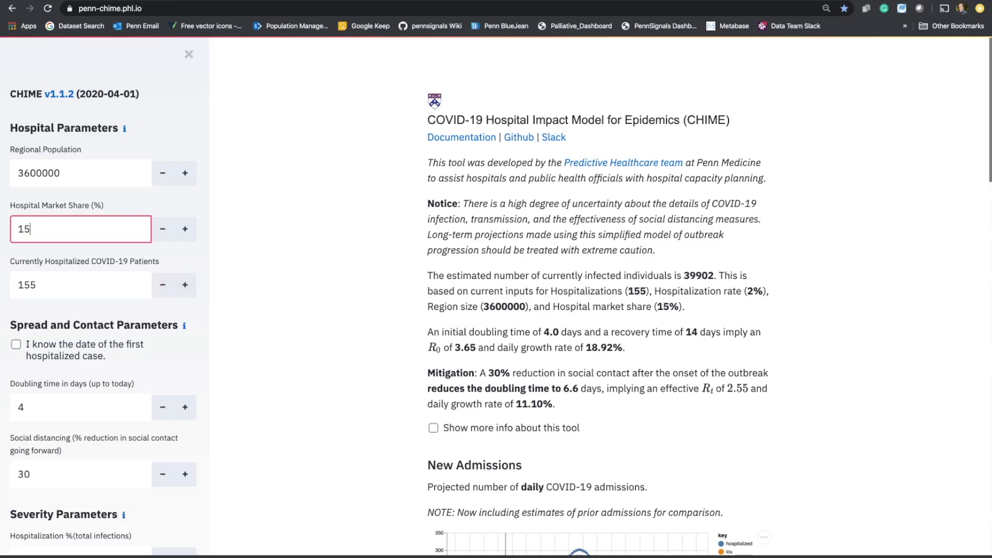
# - Lower Currently Hospitalized COVID-19 Patients to 152 and return it to 155
pyautogui.click(162, 284)
pyautogui.click(163, 284)
pyautogui.click(162, 284)
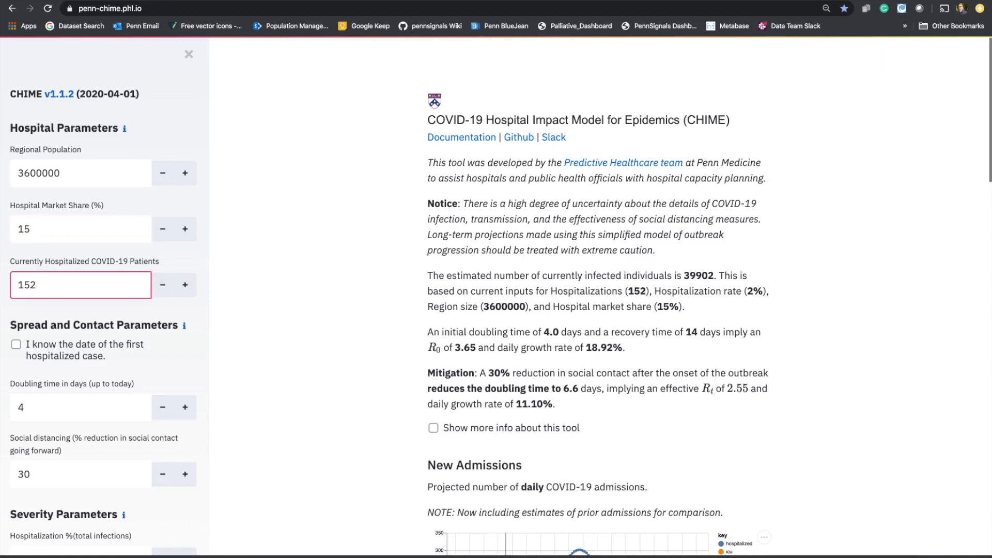
pyautogui.click(185, 285)
pyautogui.click(185, 284)
pyautogui.click(185, 285)
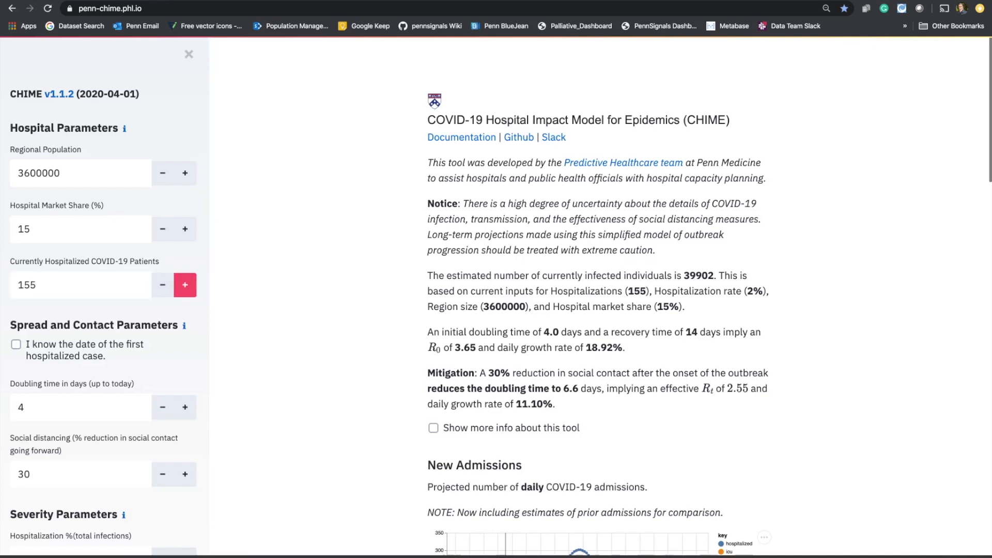
# - Highlight the estimated number of currently infected individuals and the hospitalization rate wording, and check the current hospitalized patients input
pyautogui.moveTo(684, 275); pyautogui.dragTo(713, 276)
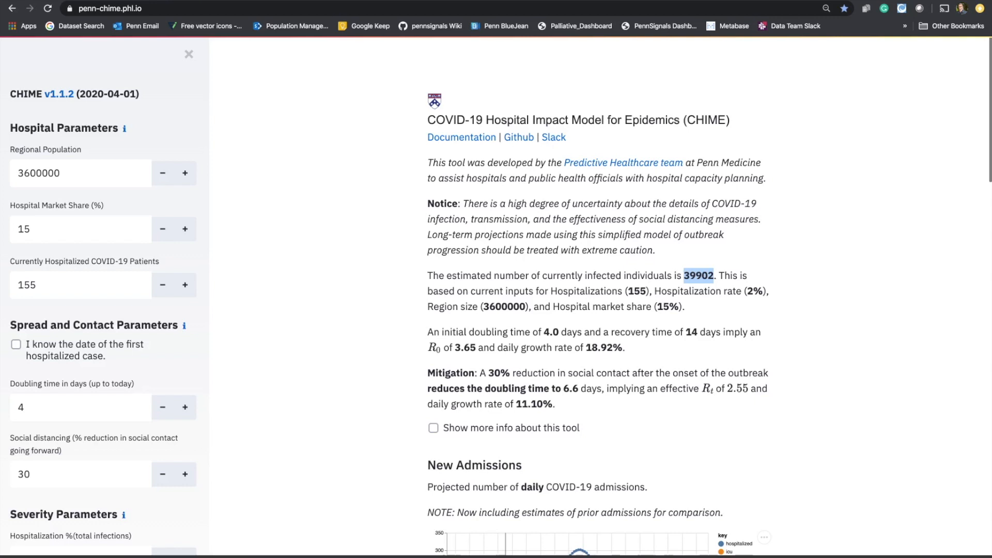
pyautogui.doubleClick(688, 291)
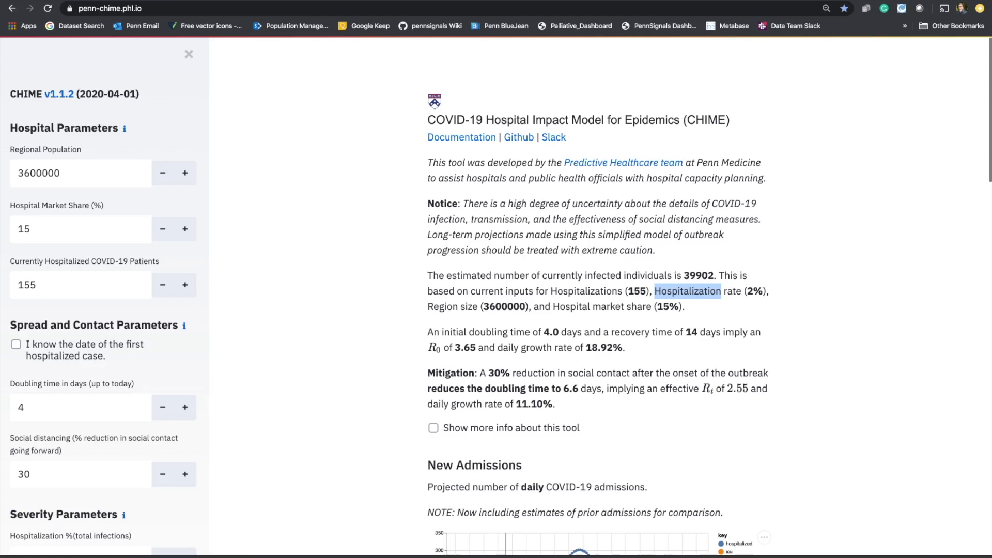
pyautogui.doubleClick(698, 276)
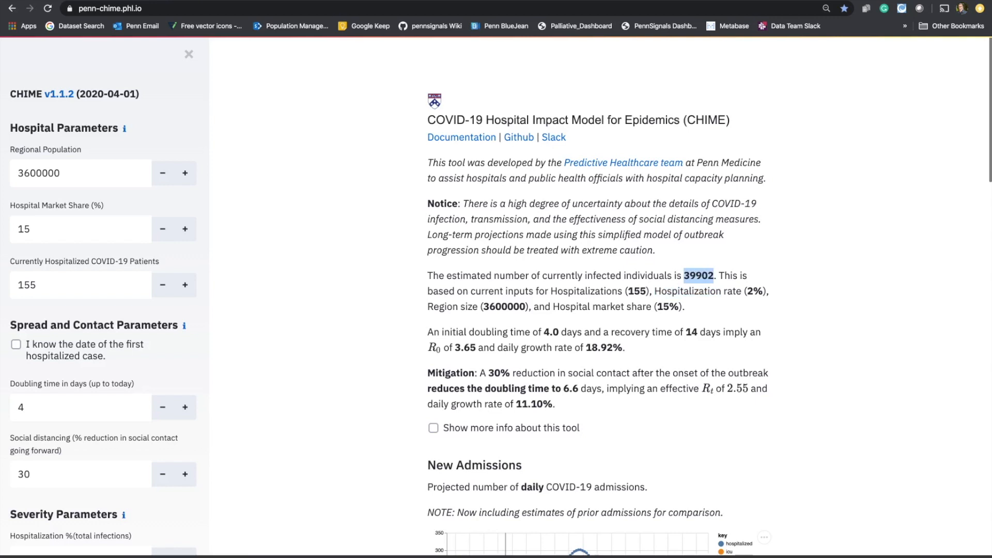
pyautogui.press('super+Tab')
pyautogui.click(55, 285)
pyautogui.click(55, 284)
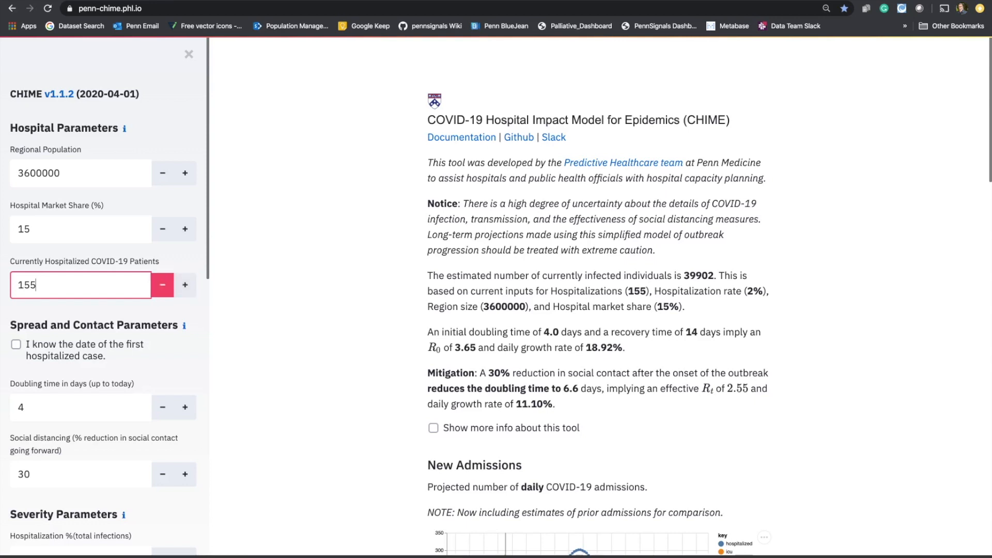
# - Set the model's current date to 2020/04/05 in the display parameters
pyautogui.scroll(-1, 103, 300)
pyautogui.scroll(-10, 162, 388)
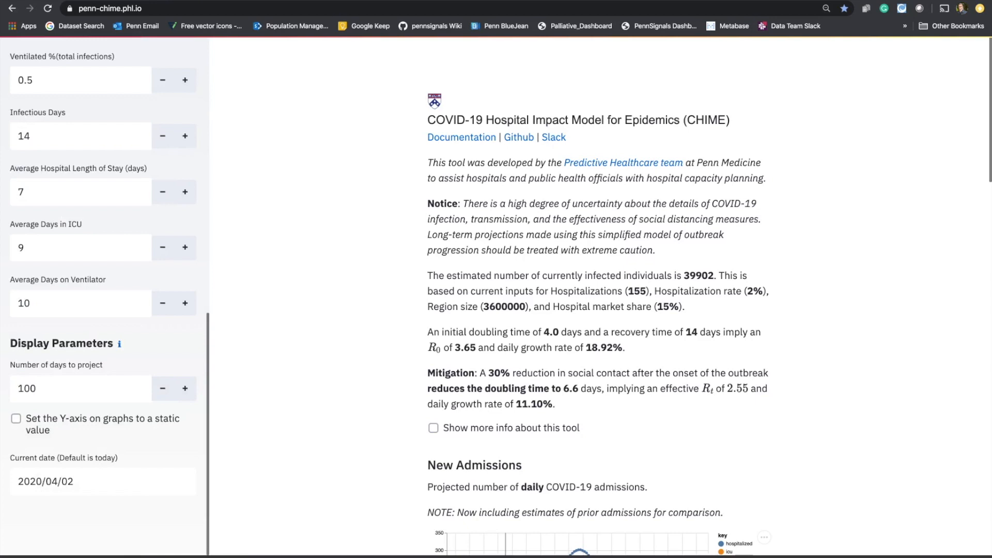
pyautogui.click(103, 481)
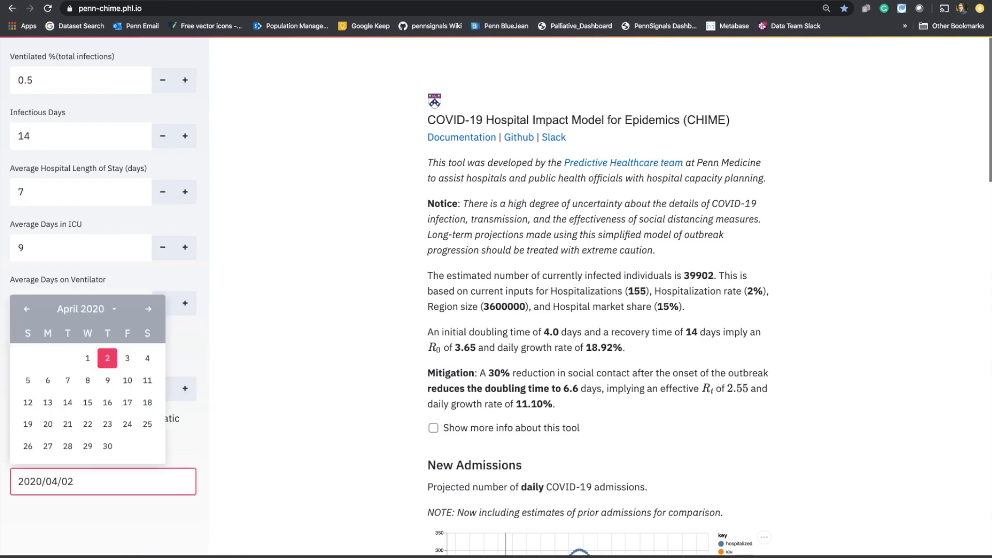
pyautogui.click(28, 381)
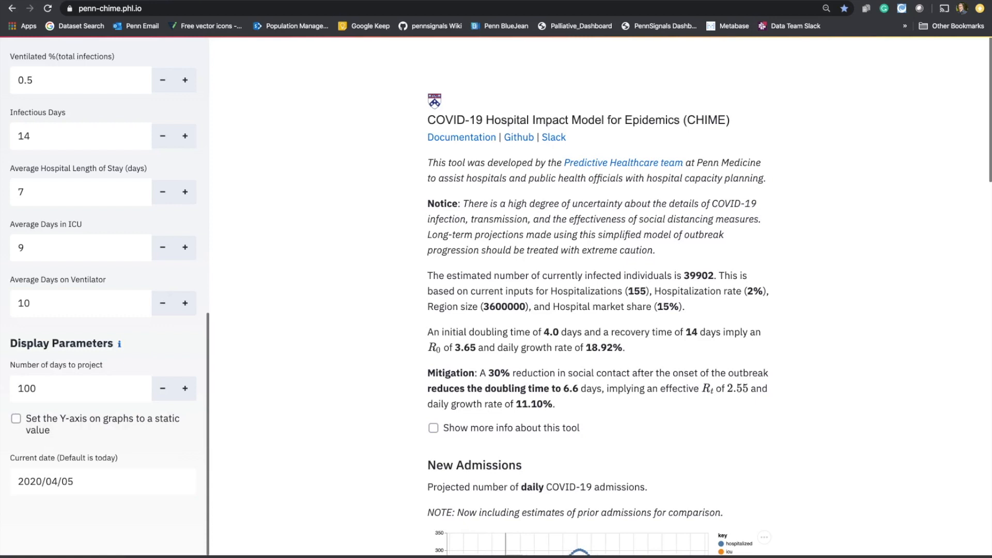
pyautogui.click(103, 482)
pyautogui.press('Escape')
pyautogui.scroll(10, 104, 297)
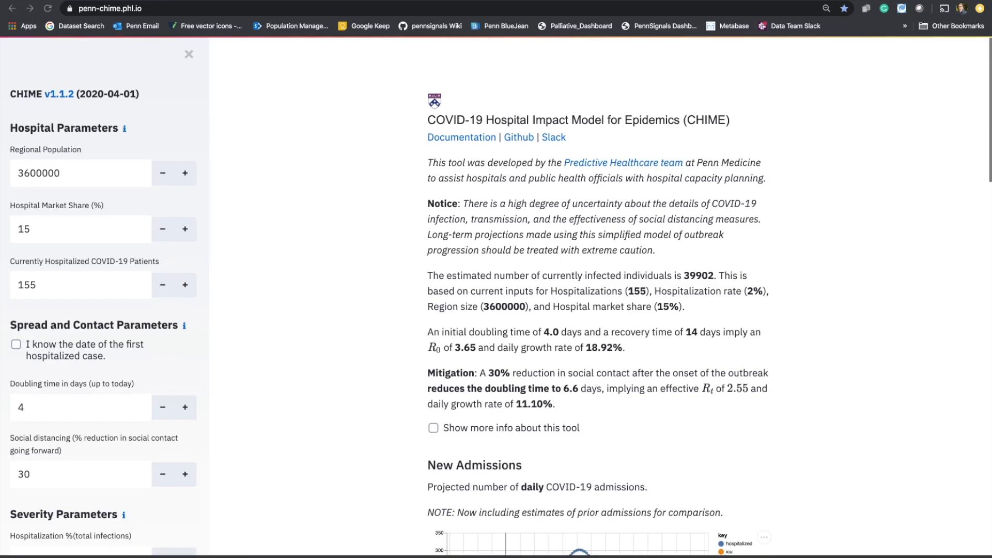
# - Highlight the Spread and Contact Parameters heading and set the doubling time to 5 days
pyautogui.moveTo(11, 325); pyautogui.dragTo(178, 324)
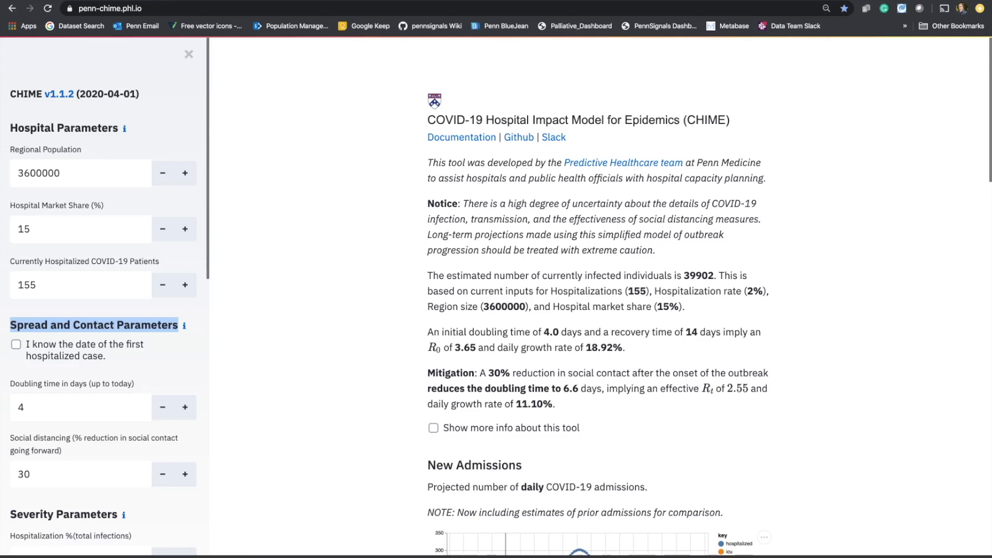
pyautogui.click(176, 325)
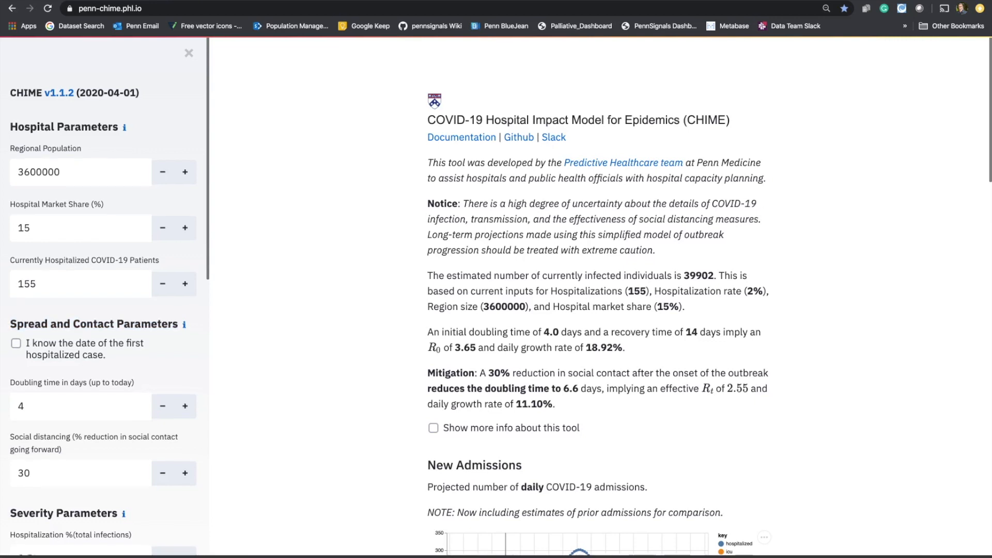
pyautogui.scroll(-3, 103, 295)
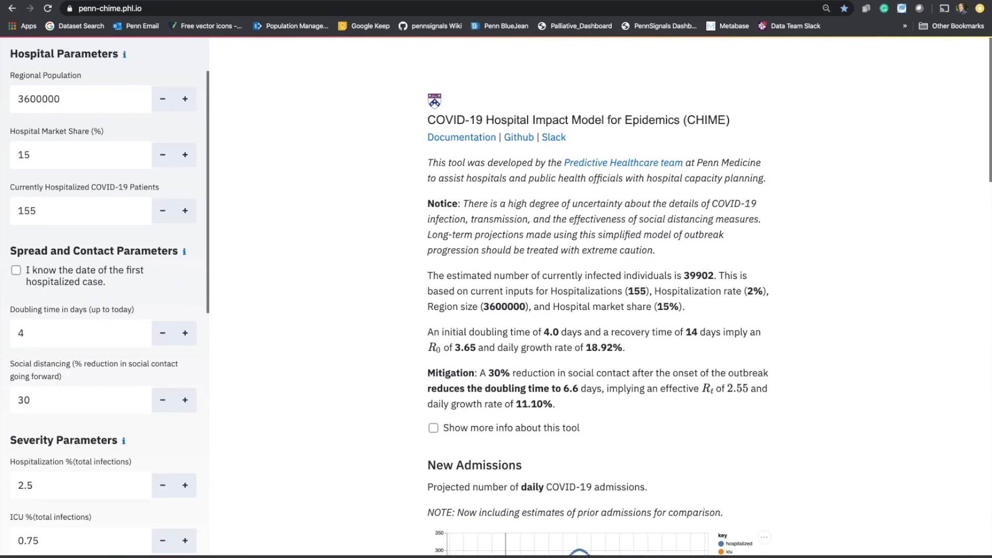
pyautogui.click(80, 333)
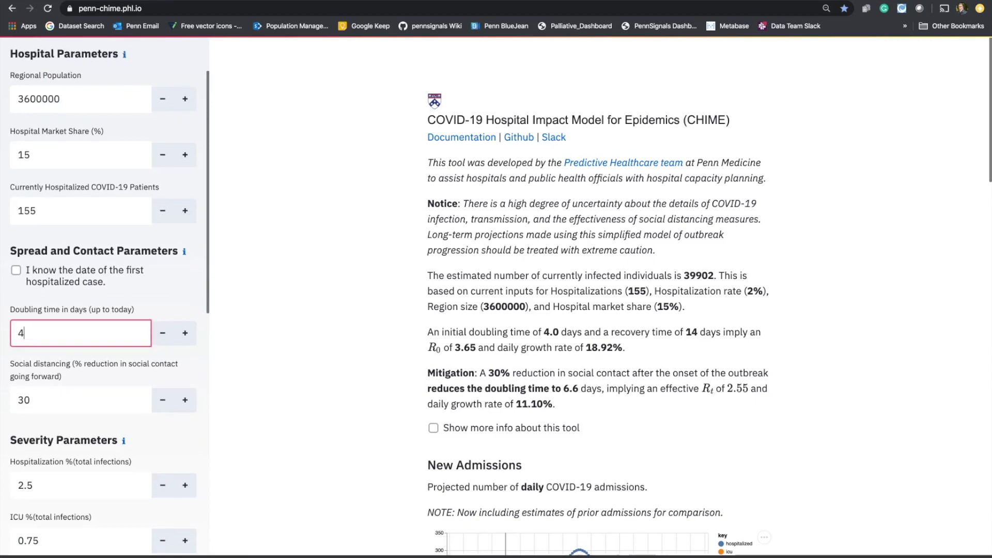
pyautogui.press('BackSpace')
pyautogui.write('5')
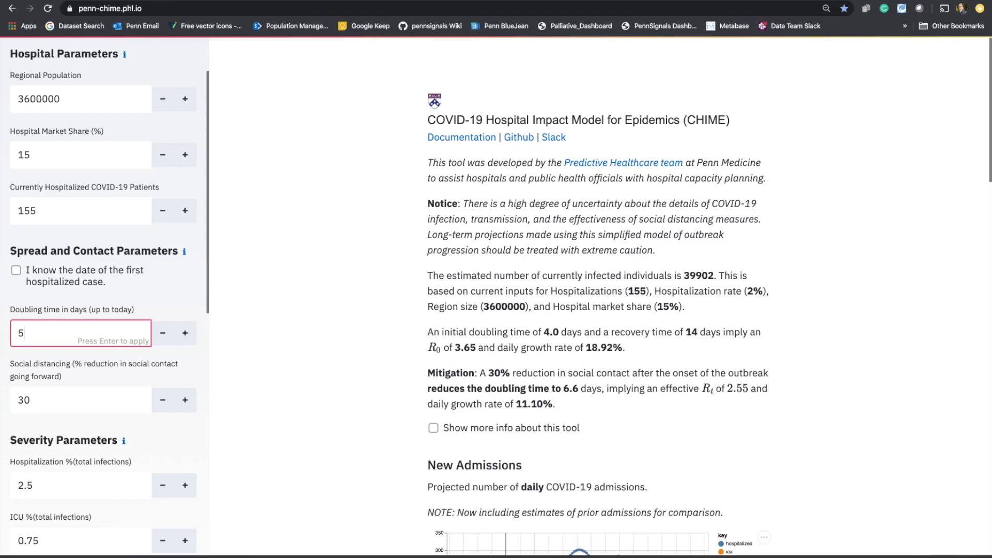
pyautogui.press('Return')
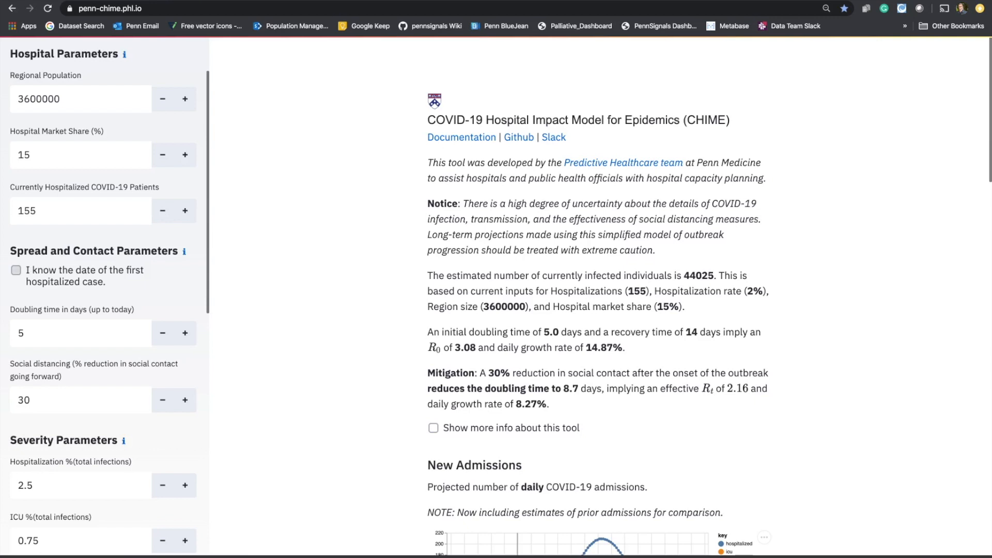
# - Enable the known date of the first hospitalized case and set that date to 2020/03/16
pyautogui.click(16, 270)
pyautogui.click(103, 341)
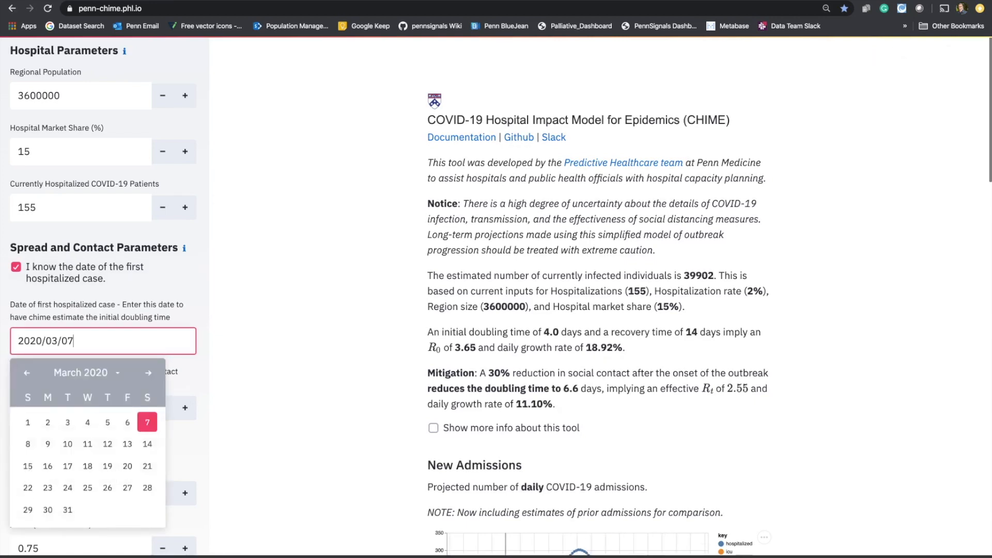
pyautogui.click(48, 466)
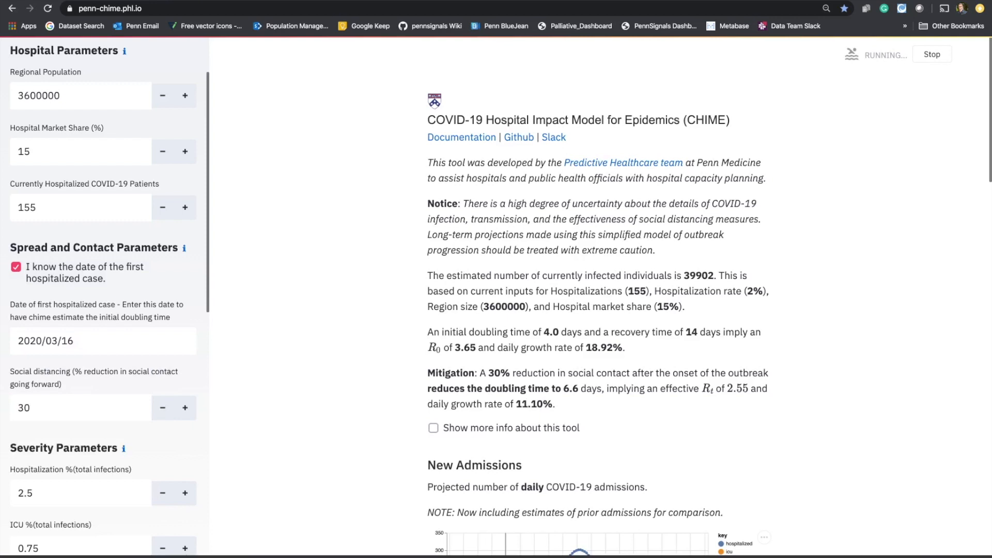
pyautogui.click(103, 341)
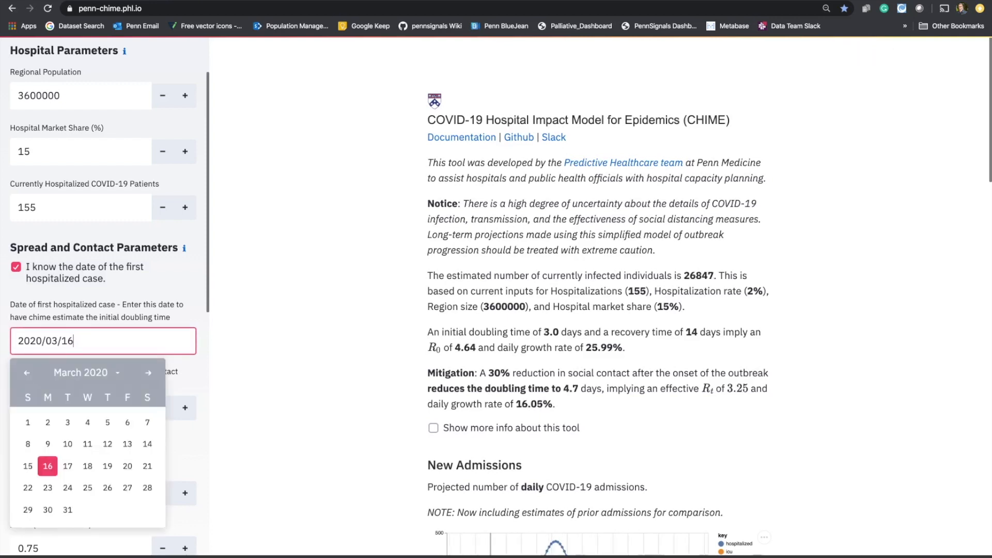
pyautogui.press('Escape')
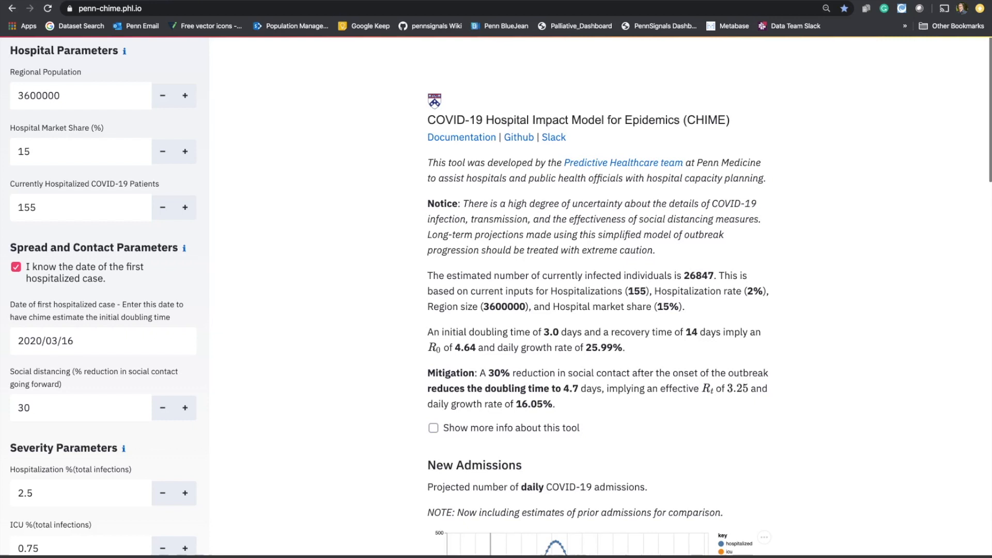
# - Highlight the initial doubling time in the results summary and the New Admissions note about prior admission estimates
pyautogui.moveTo(541, 332); pyautogui.dragTo(567, 332)
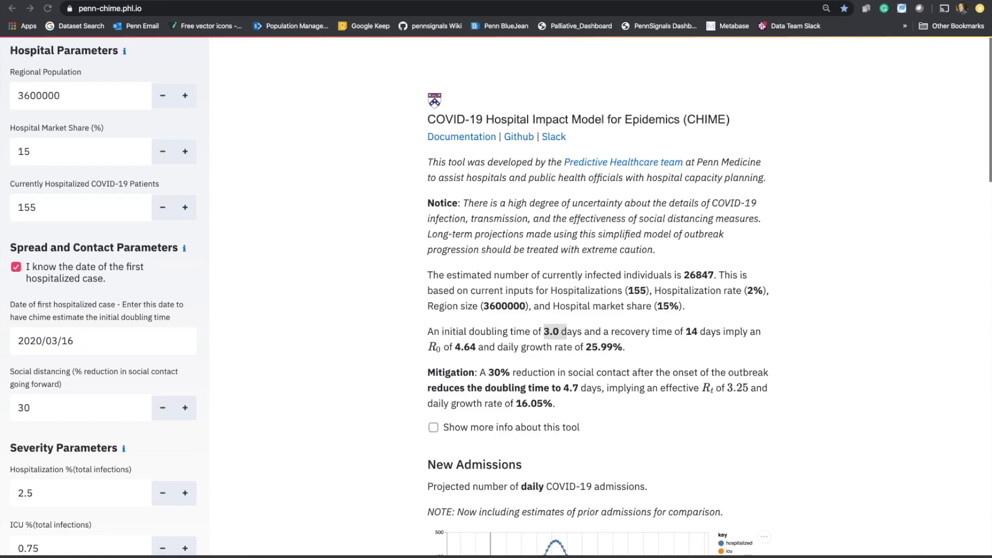
pyautogui.scroll(-6, 599, 310)
pyautogui.scroll(-1, 599, 310)
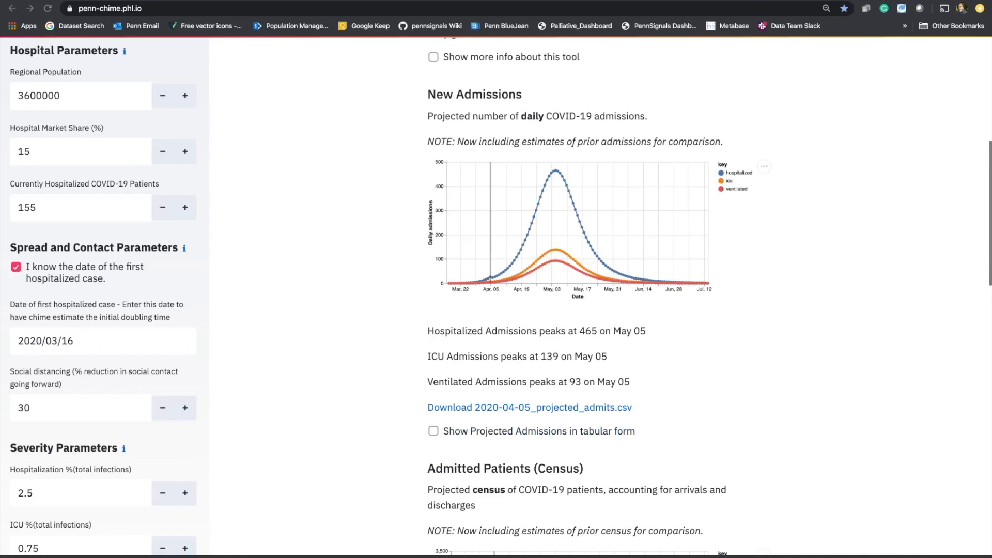
pyautogui.moveTo(464, 142); pyautogui.dragTo(705, 142)
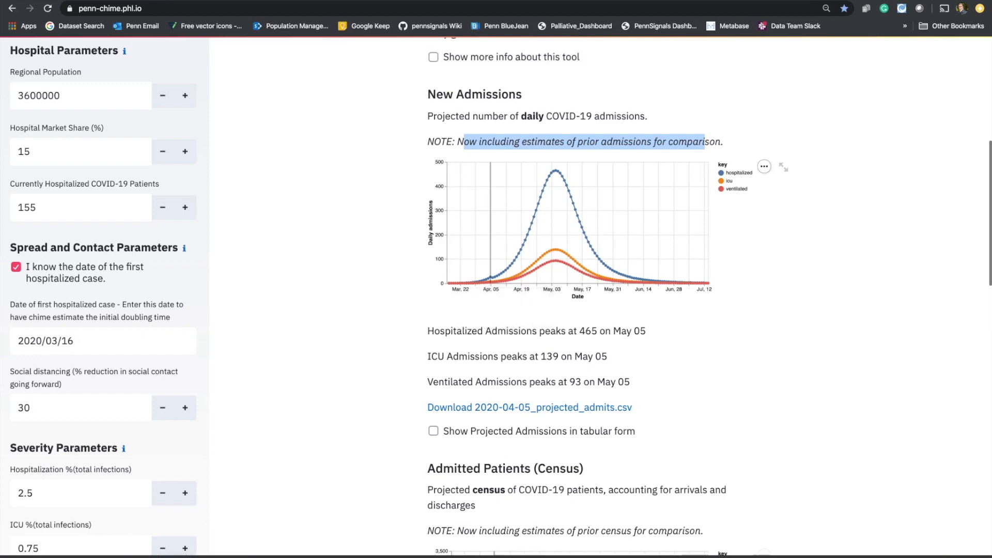
# - Show the projected census in tabular form and highlight the Apr 05 date and its hospitalized count
pyautogui.scroll(-4, 708, 298)
pyautogui.scroll(-4, 708, 299)
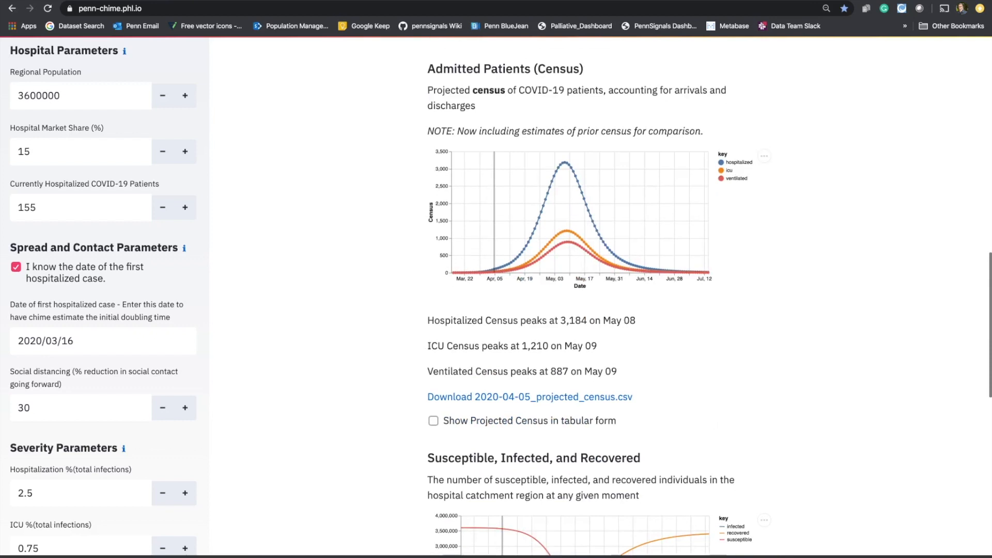
pyautogui.click(433, 422)
pyautogui.scroll(-4, 599, 310)
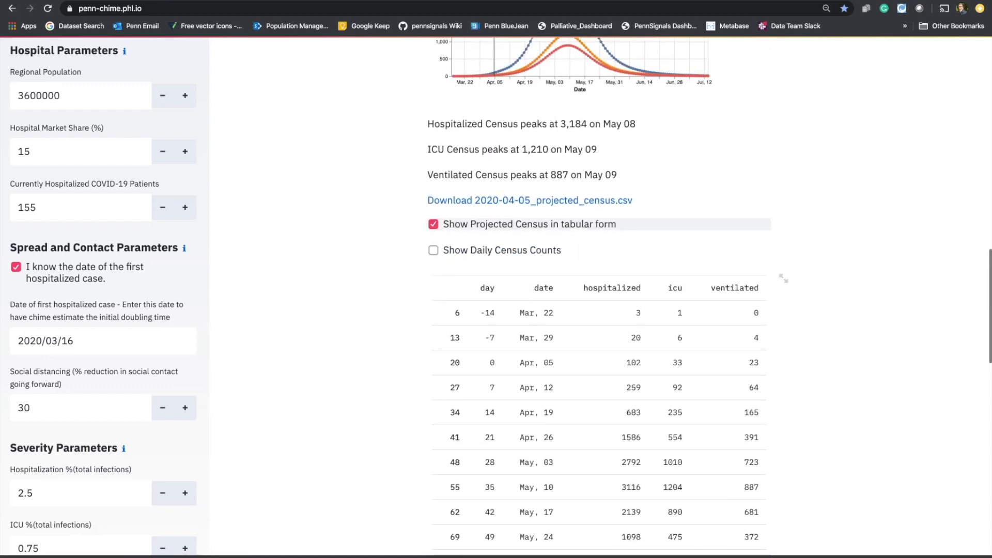
pyautogui.scroll(-2, 599, 309)
pyautogui.tripleClick(536, 269)
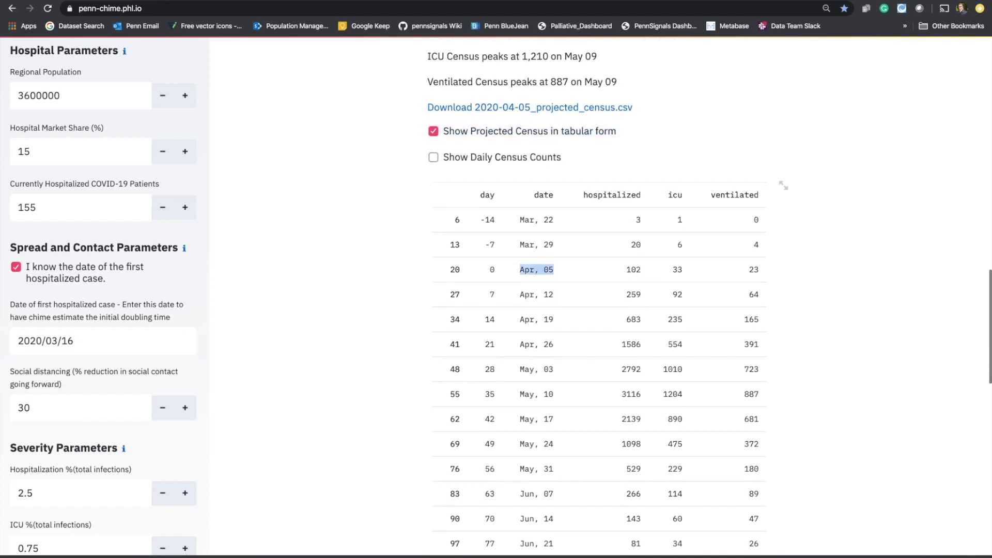
pyautogui.doubleClick(633, 269)
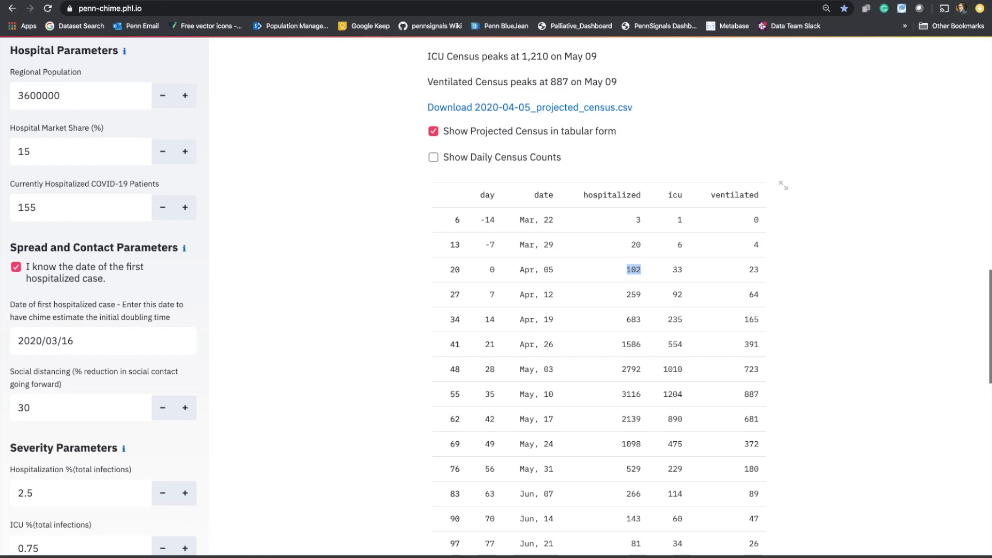
# - Show daily census counts and check the table rows for Mar 16, Apr 05 and Mar 19
pyautogui.click(433, 157)
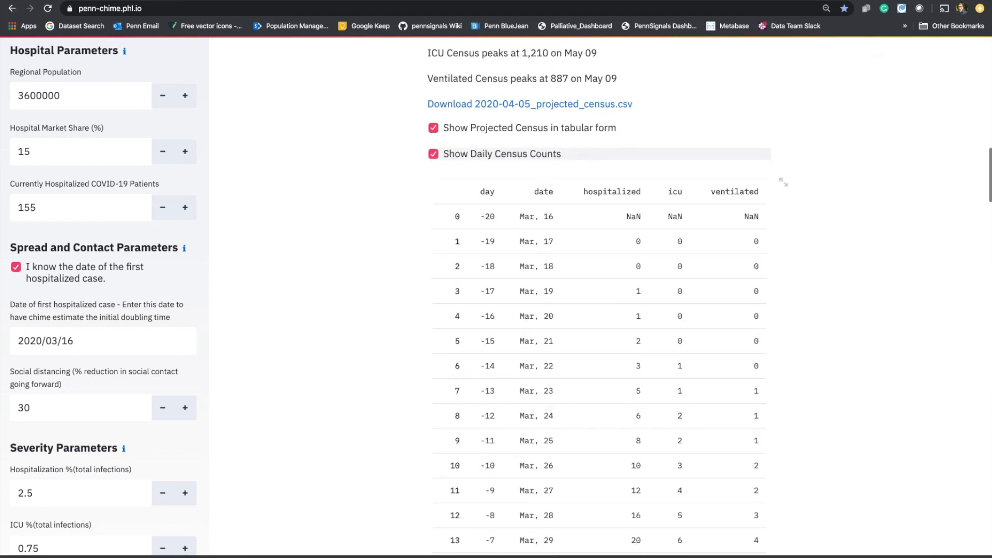
pyautogui.moveTo(520, 217); pyautogui.dragTo(554, 217)
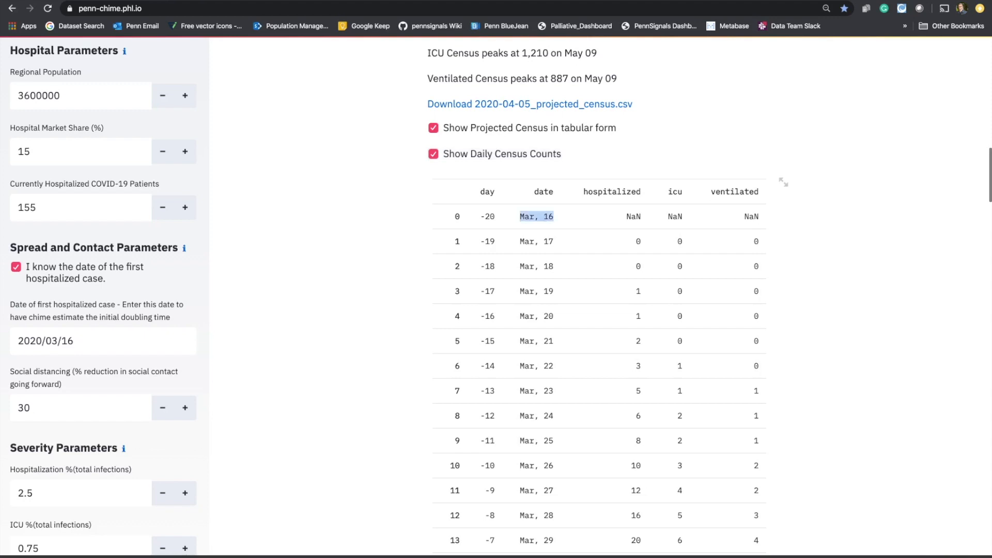
pyautogui.scroll(-2, 600, 300)
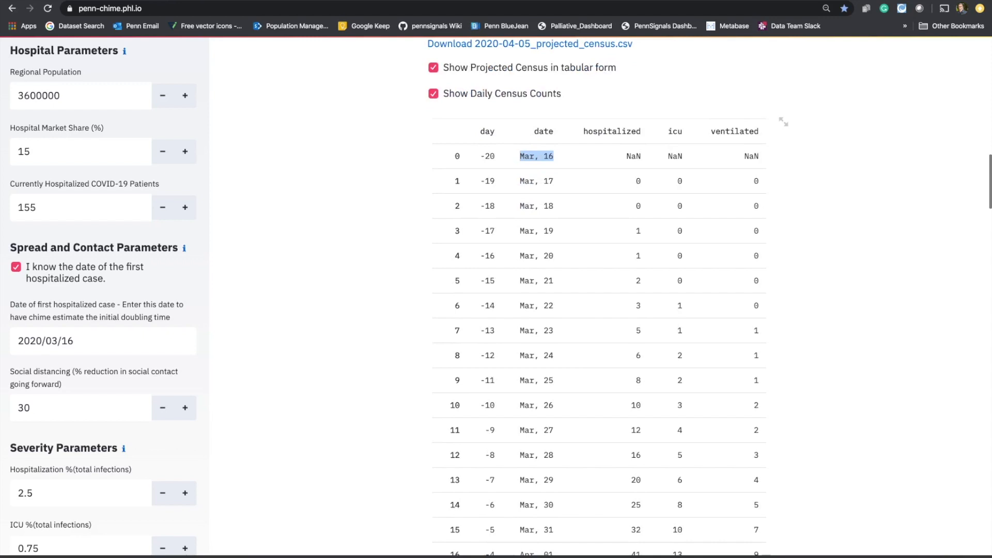
pyautogui.scroll(-5, 599, 300)
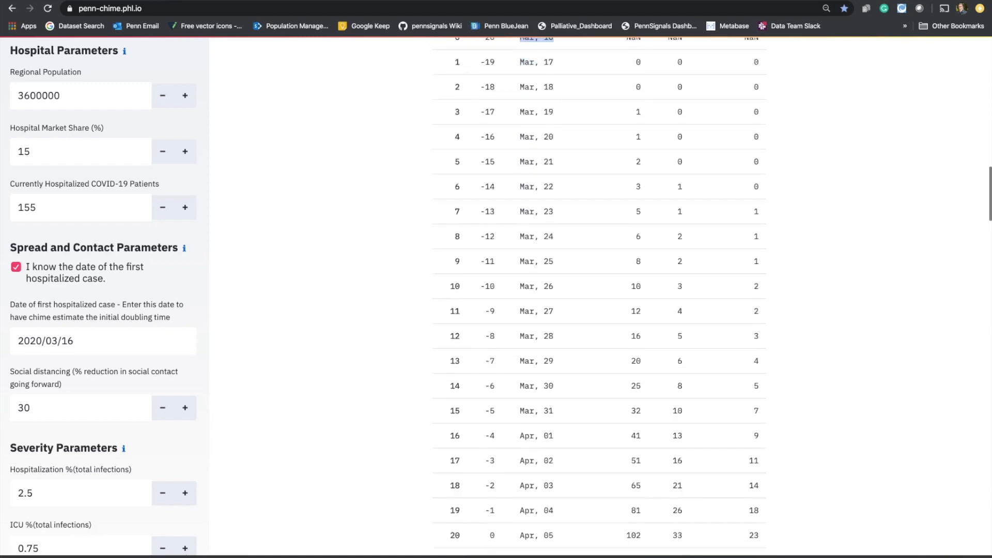
pyautogui.moveTo(520, 429); pyautogui.dragTo(641, 429)
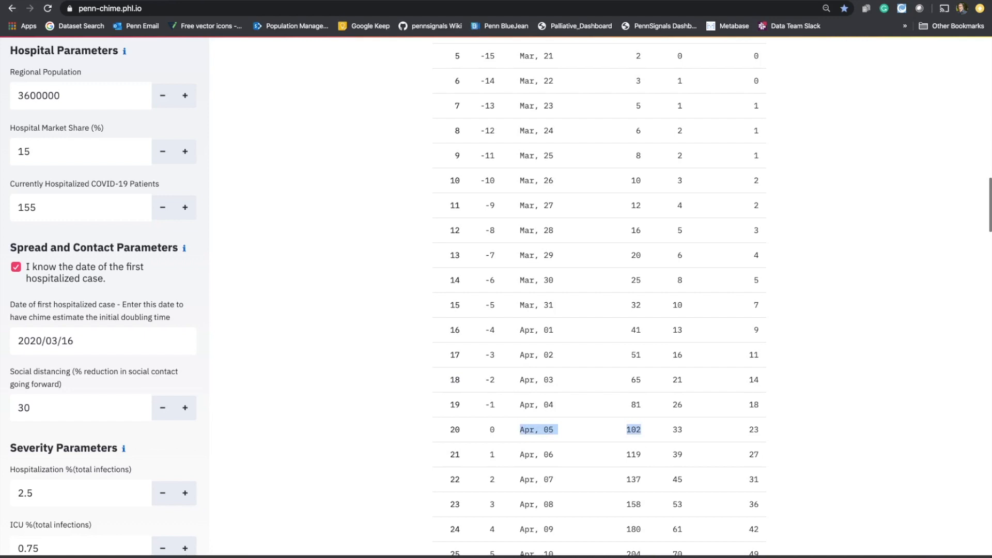
pyautogui.scroll(6, 599, 300)
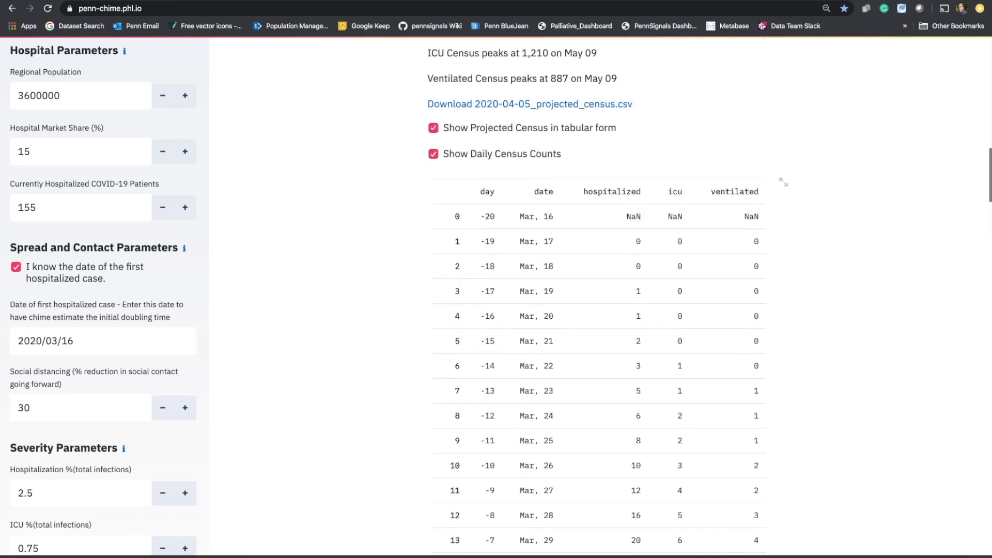
pyautogui.moveTo(520, 291); pyautogui.dragTo(639, 291)
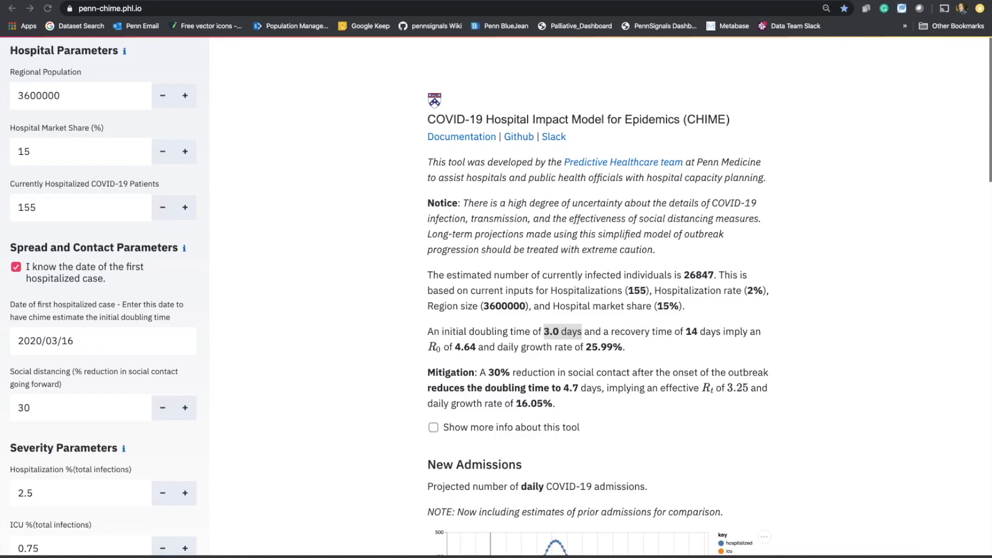
# - Try social distancing reductions of 5% and 9% in the spread and contact parameters
pyautogui.click(62, 408)
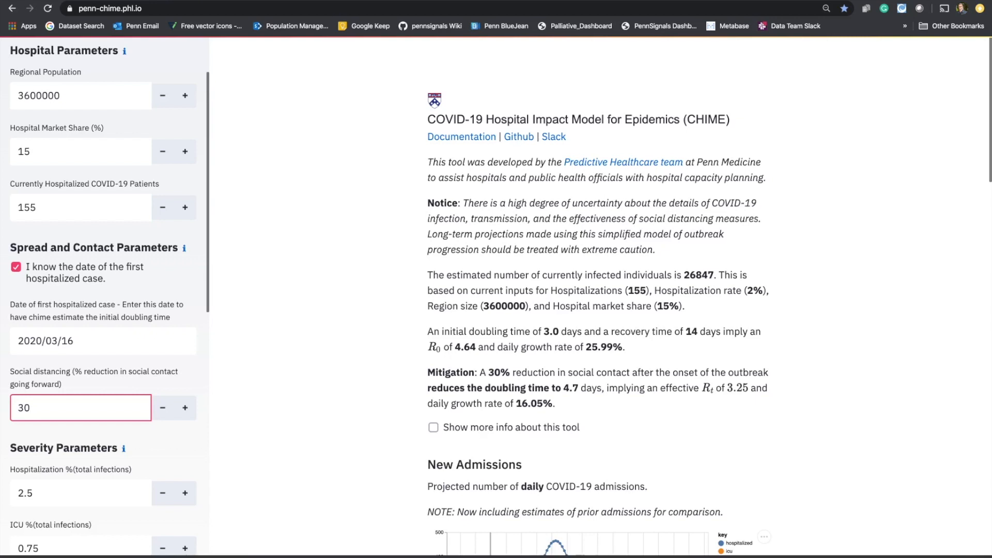
pyautogui.press('BackSpace')
pyautogui.press('BackSpace')
pyautogui.write('5')
pyautogui.press('Return')
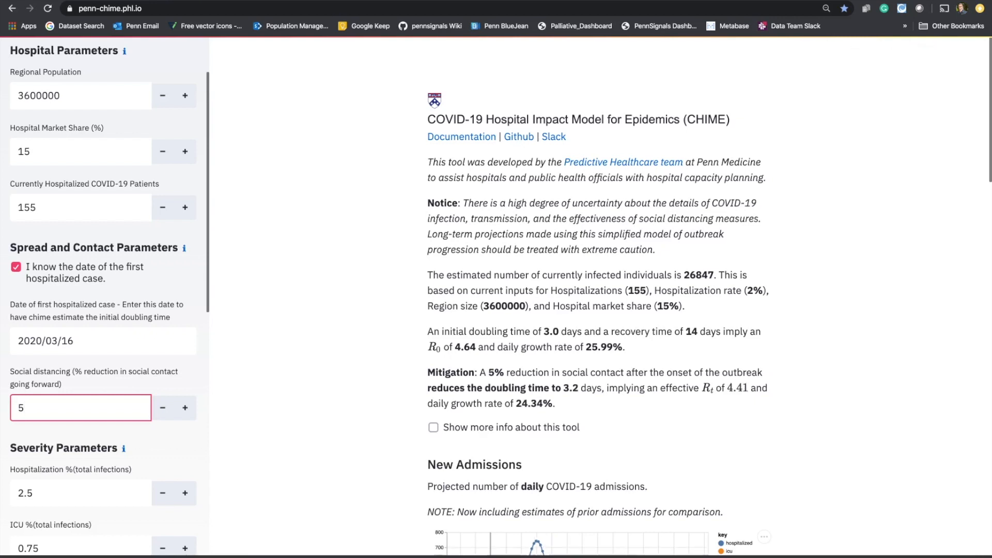
pyautogui.press('BackSpace')
pyautogui.write('9')
pyautogui.press('Return')
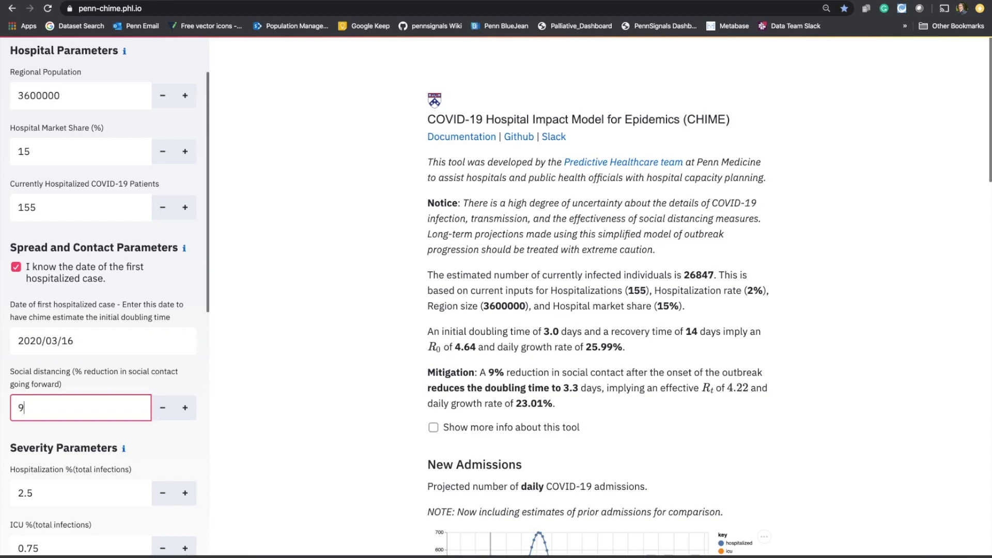
# - Set the social distancing reduction to 35% and highlight the Mitigation paragraph in the results summary
pyautogui.press('BackSpace')
pyautogui.write('35')
pyautogui.press('Return')
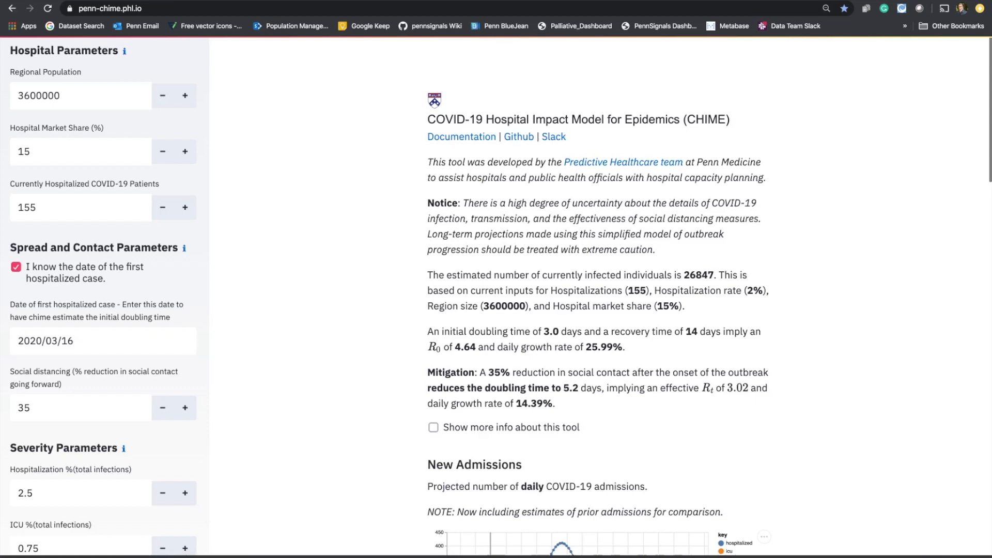
pyautogui.tripleClick(713, 387)
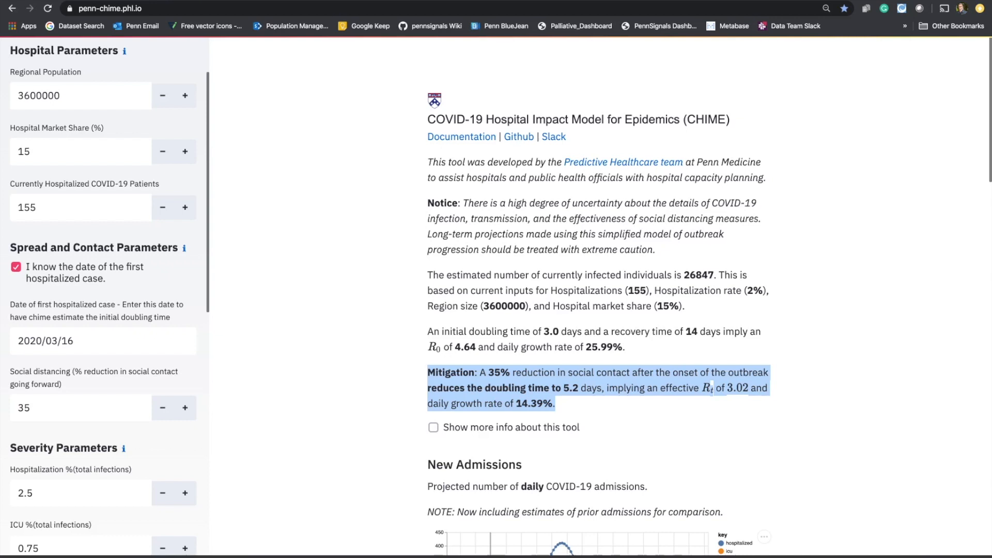
# - Turn off the known date of the first hospitalized case and set the doubling time to 5 days
pyautogui.click(77, 340)
pyautogui.press('Escape')
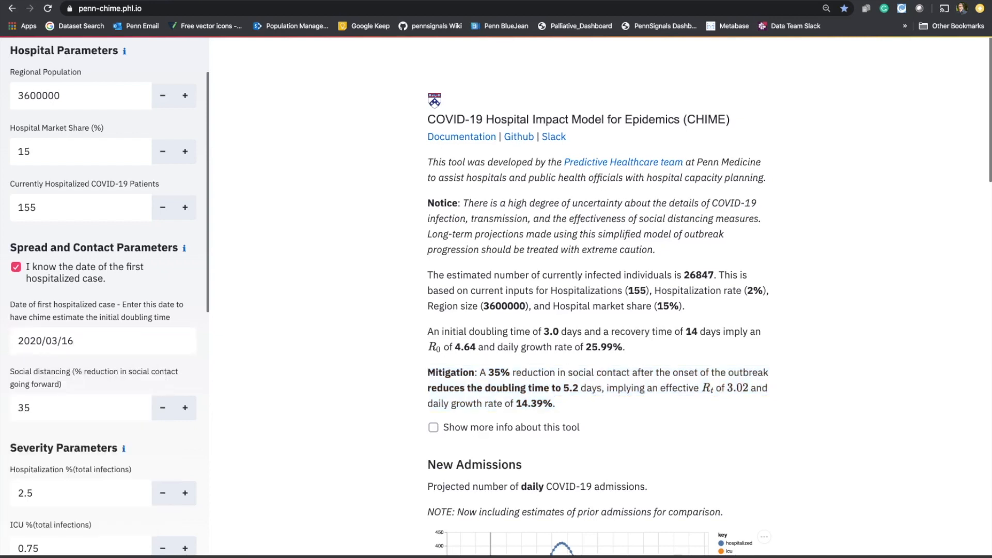
pyautogui.click(16, 267)
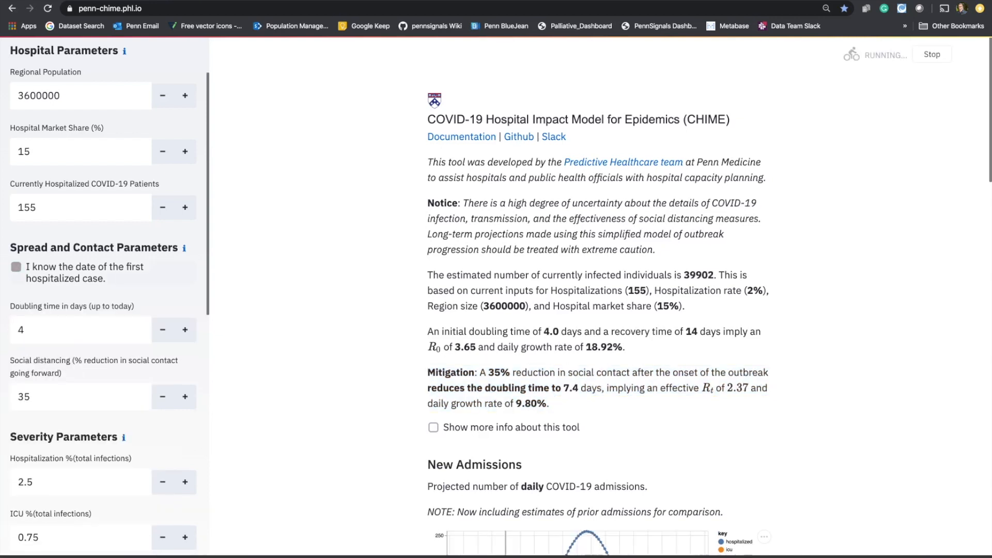
pyautogui.click(52, 330)
pyautogui.press('BackSpace')
pyautogui.write('5')
pyautogui.click(52, 397)
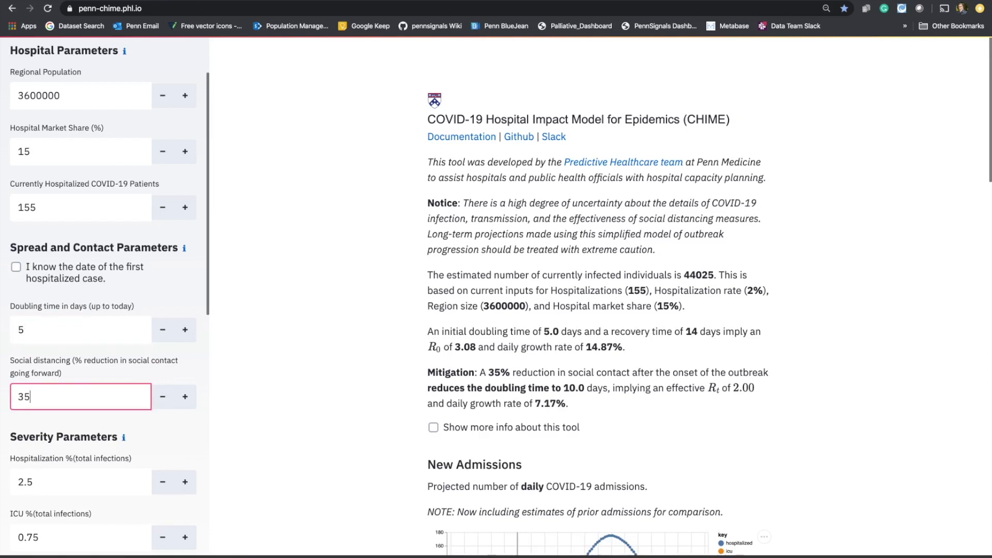
# - Review the social distancing input alongside the Mitigation paragraph and the New Admissions chart
pyautogui.scroll(-1, 103, 297)
pyautogui.press('super+Tab')
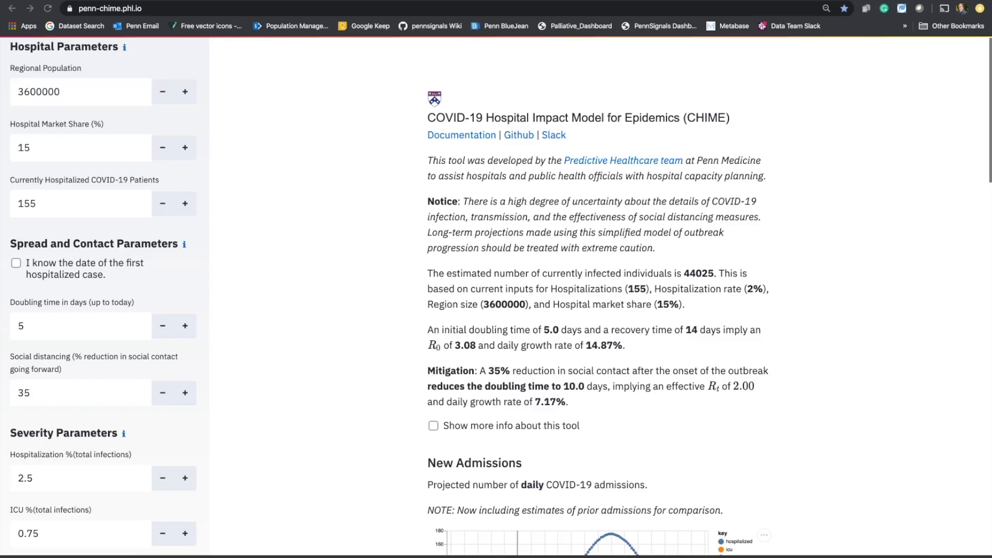
pyautogui.click(103, 393)
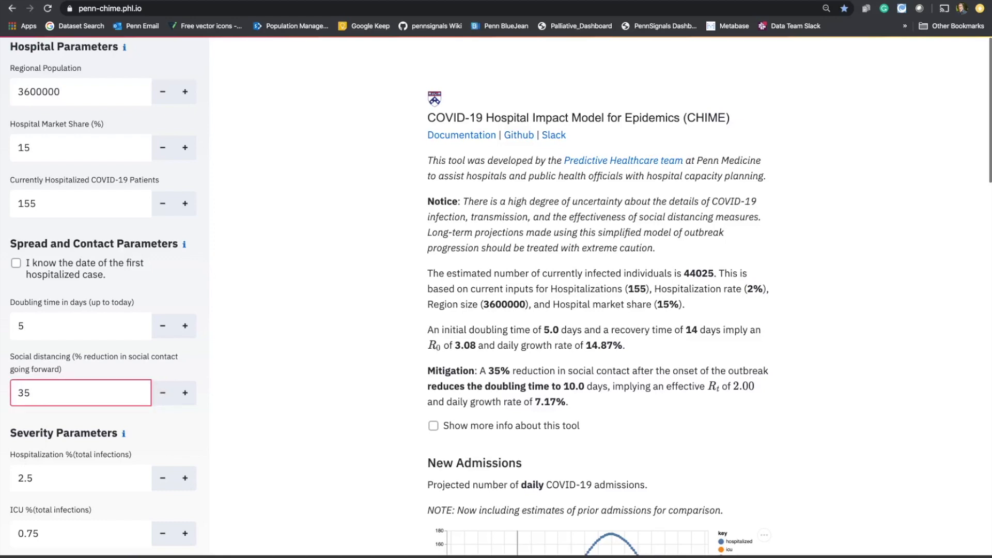
pyautogui.scroll(-5, 597, 310)
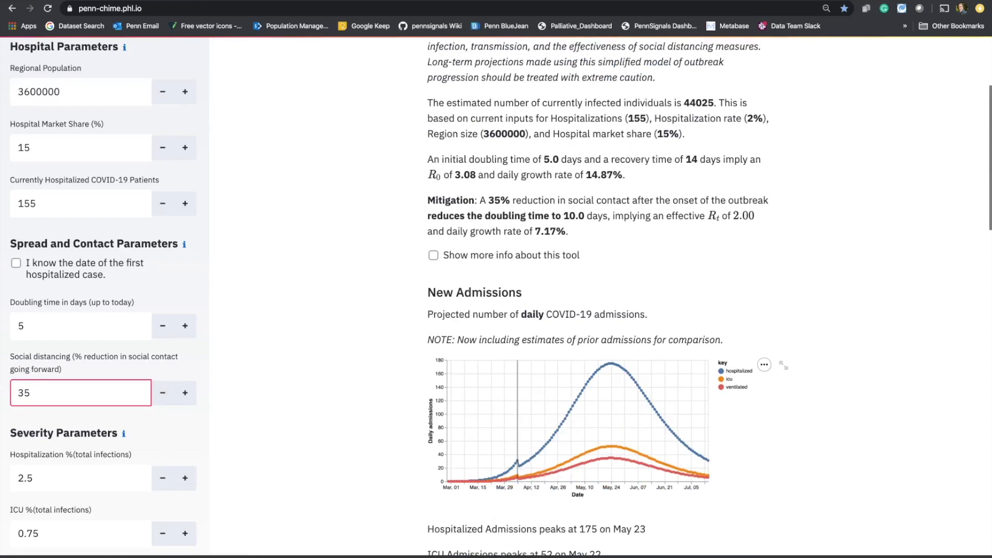
# - Try a social distancing reduction of 40% and restore it to 35%
pyautogui.moveTo(519, 466)
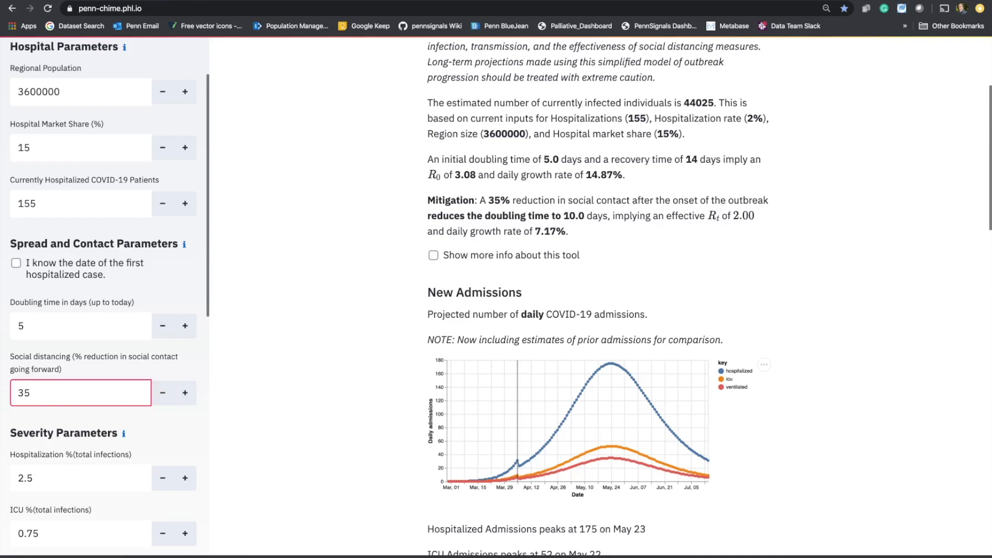
pyautogui.press('BackSpace')
pyautogui.press('BackSpace')
pyautogui.write('40')
pyautogui.press('Return')
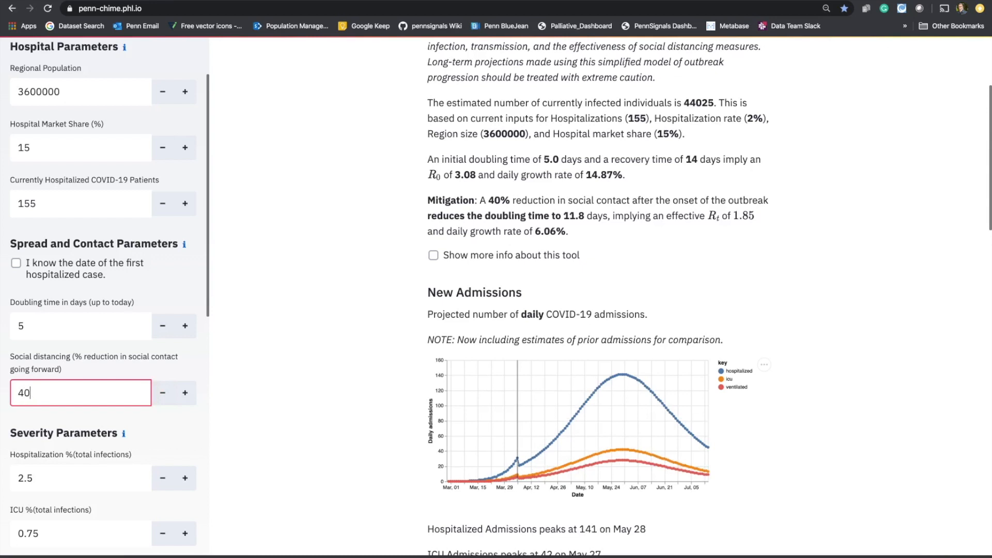
pyautogui.hotkey('ctrl', 'a')
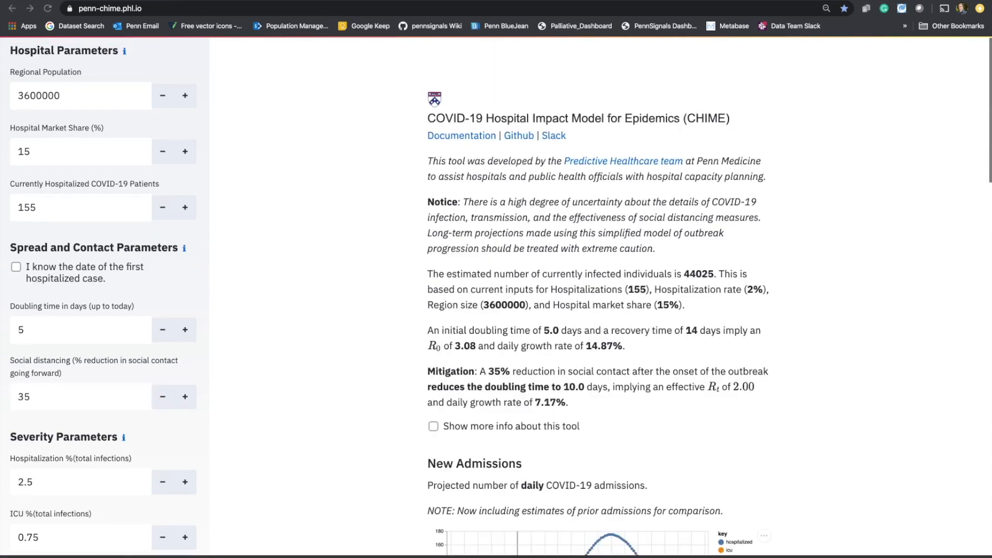
pyautogui.click(77, 397)
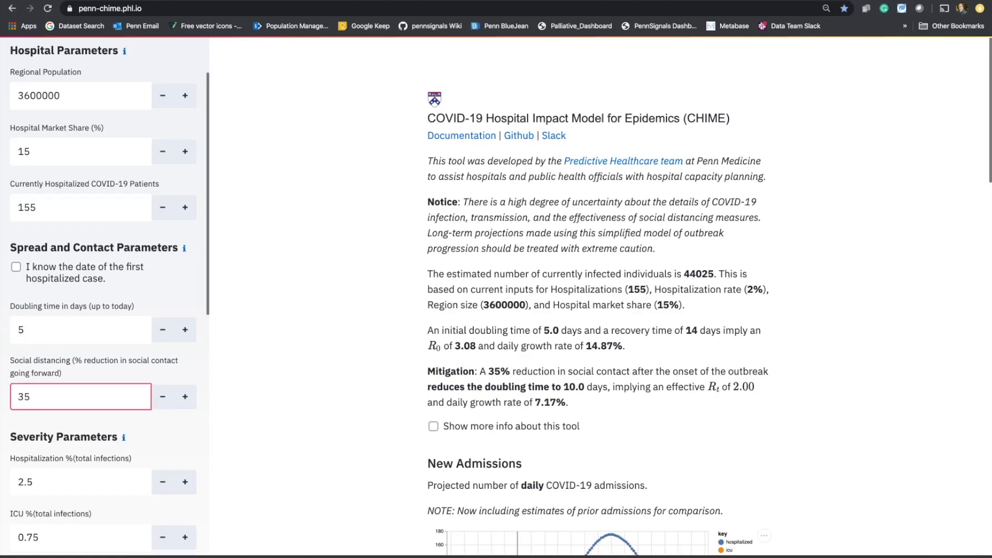
# - Highlight the Severity Parameters heading, the hospitalization percentage label and the estimated number of currently infected individuals
pyautogui.moveTo(118, 437); pyautogui.dragTo(9, 437)
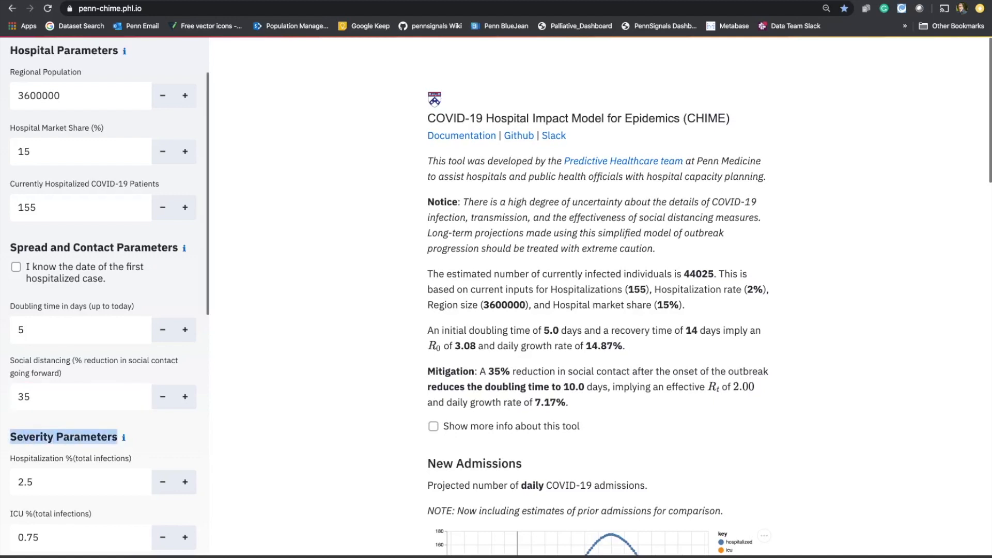
pyautogui.scroll(-5, 104, 297)
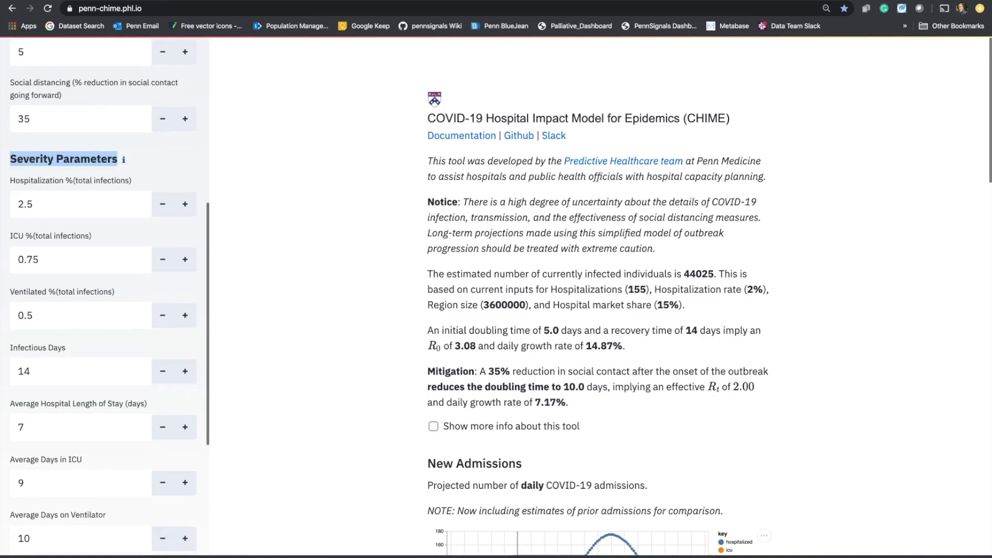
pyautogui.click(132, 171)
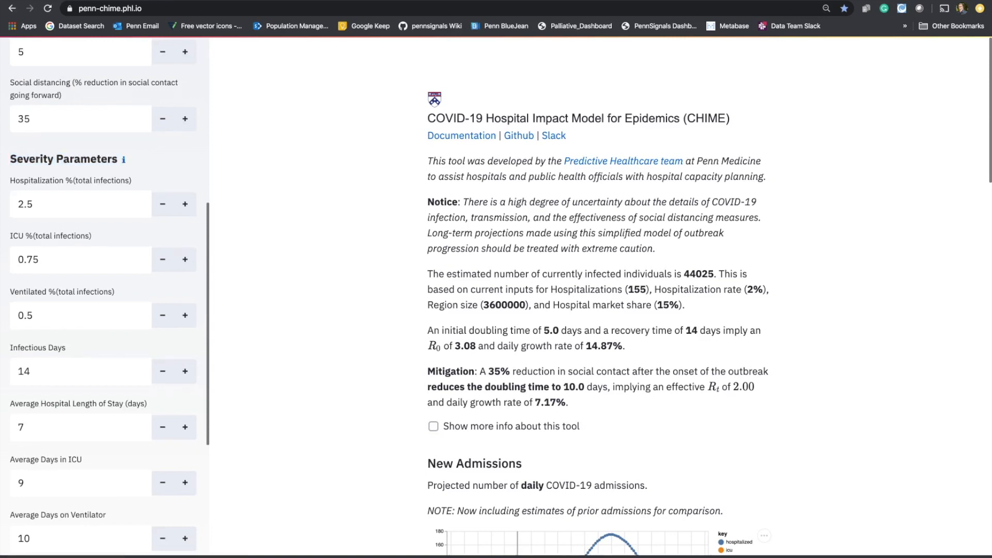
pyautogui.moveTo(10, 180); pyautogui.dragTo(132, 179)
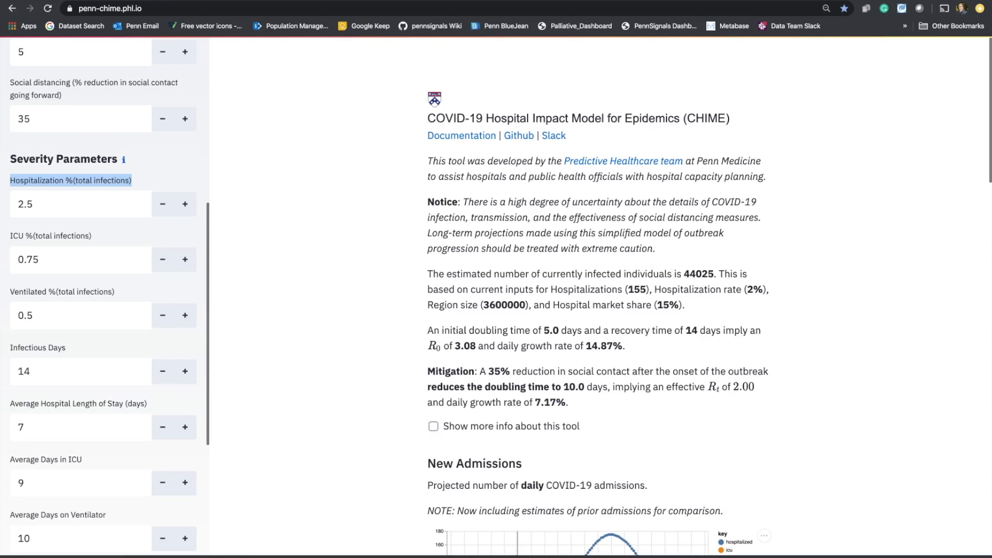
pyautogui.click(70, 180)
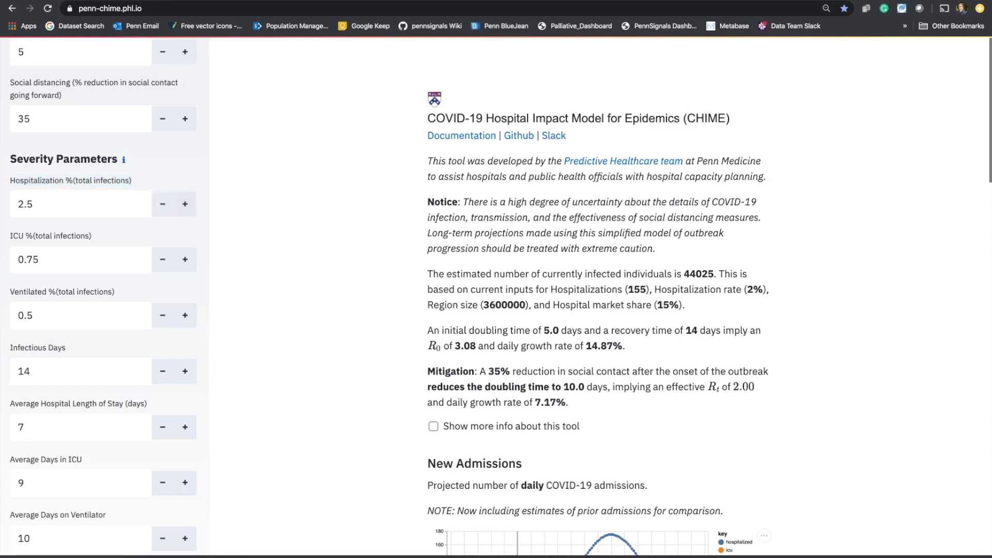
pyautogui.moveTo(714, 274); pyautogui.dragTo(659, 274)
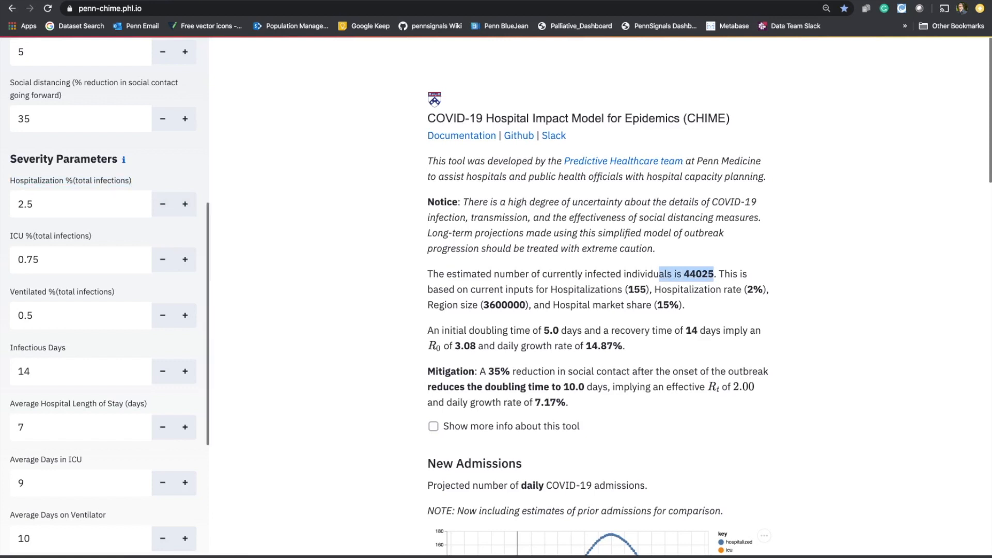
# - Examine the hospitalization, ICU and ventilated percentages of total infections in the severity parameters
pyautogui.click(33, 204)
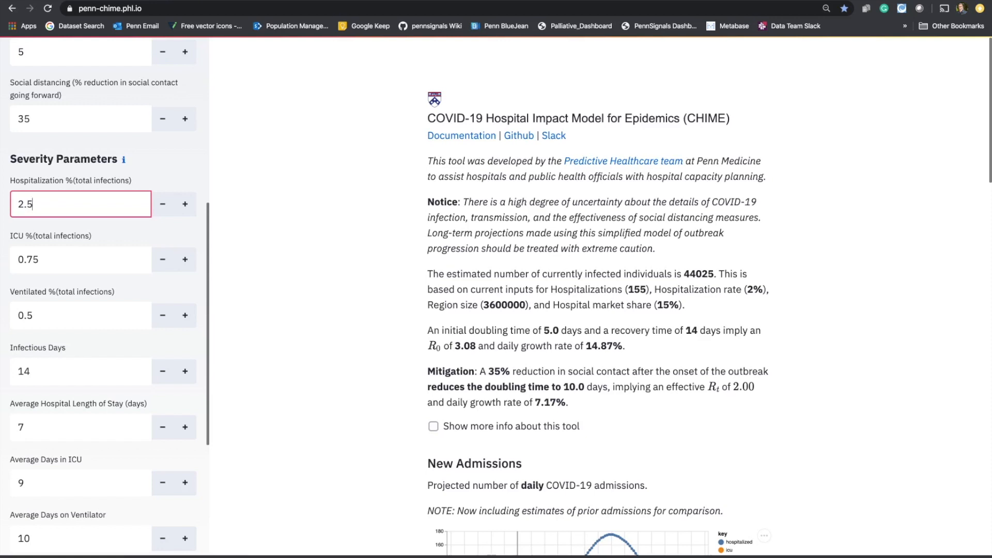
pyautogui.click(39, 259)
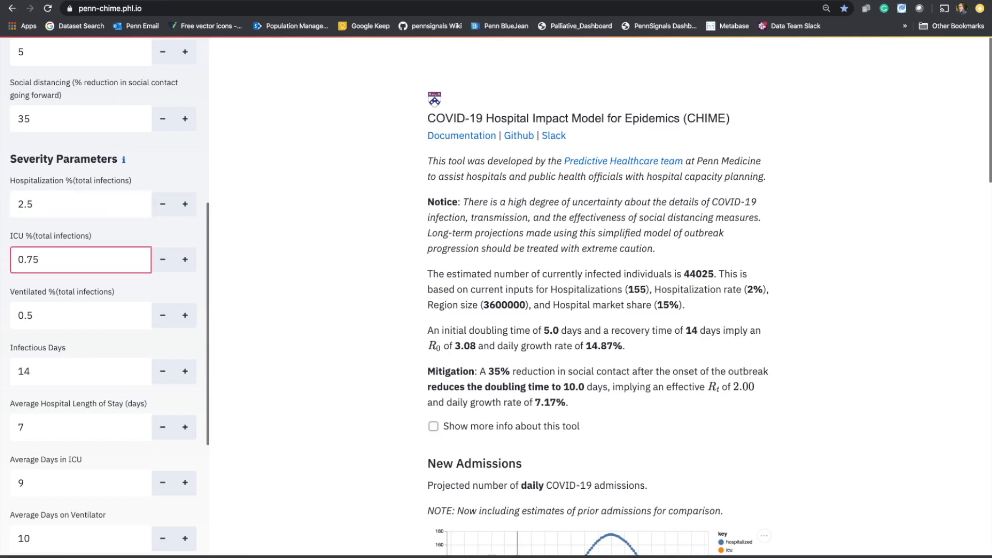
pyautogui.click(32, 315)
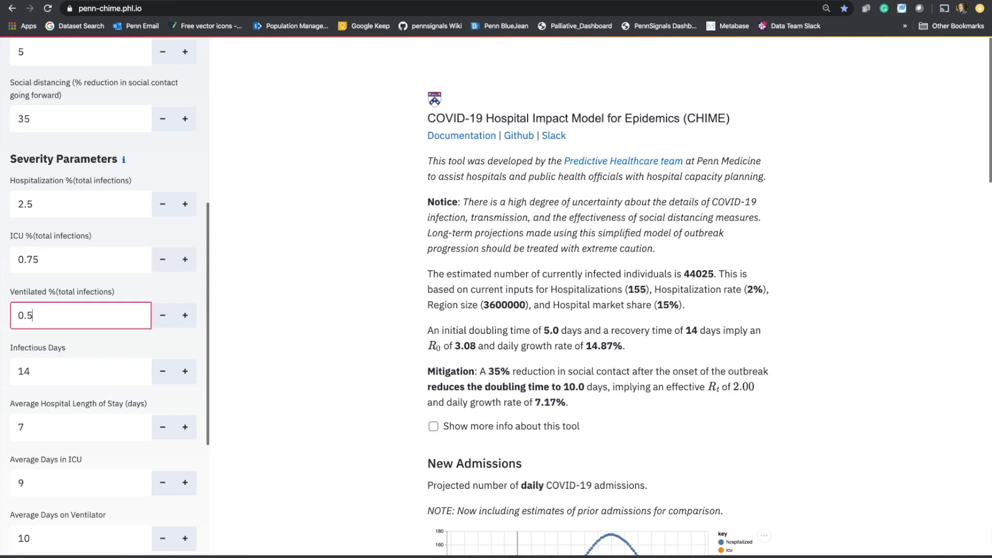
pyautogui.click(32, 204)
pyautogui.click(39, 259)
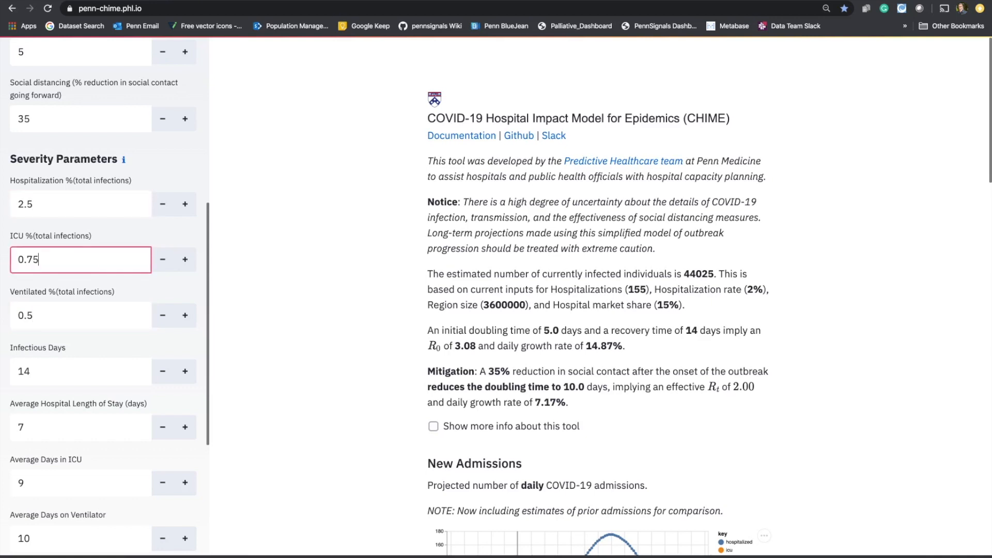
pyautogui.click(33, 204)
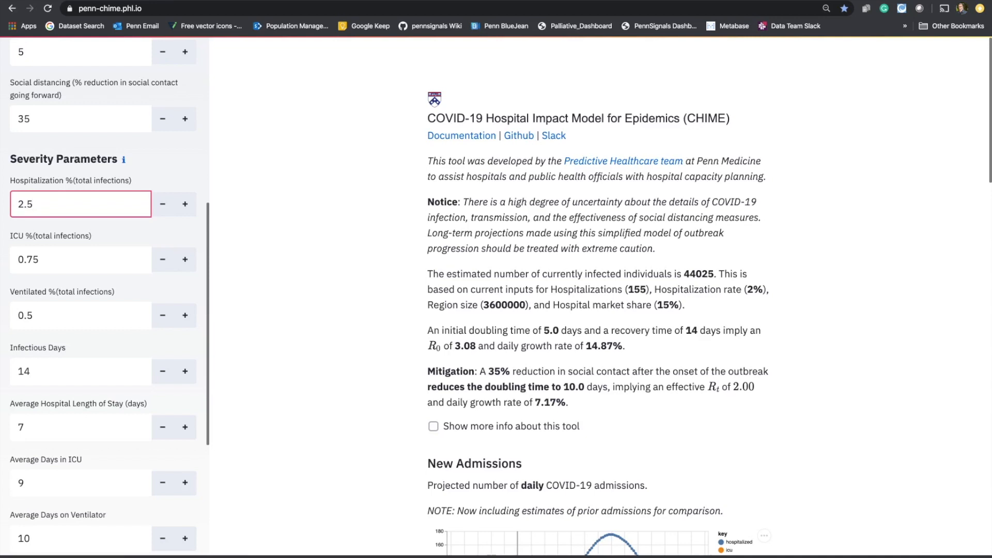
pyautogui.click(58, 259)
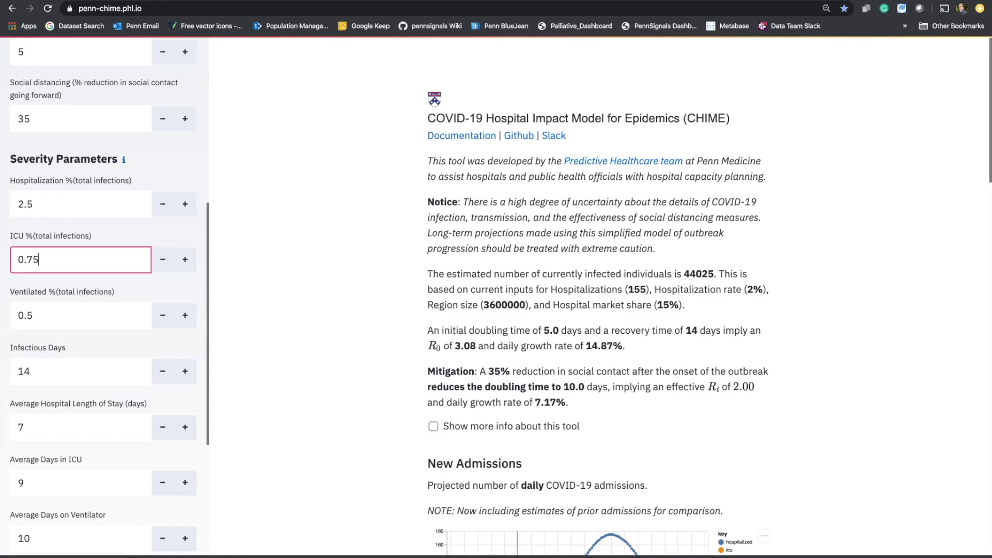
pyautogui.click(58, 315)
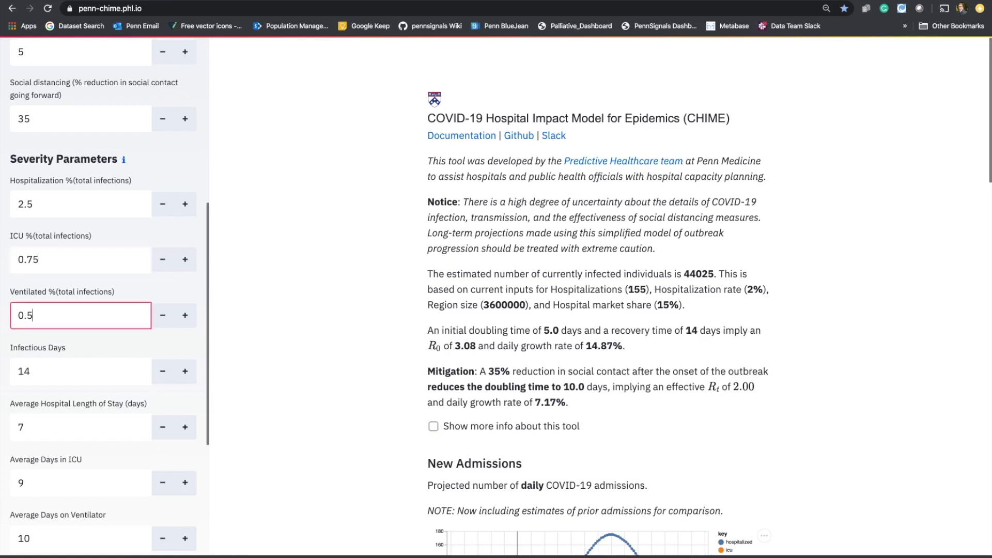
pyautogui.click(58, 260)
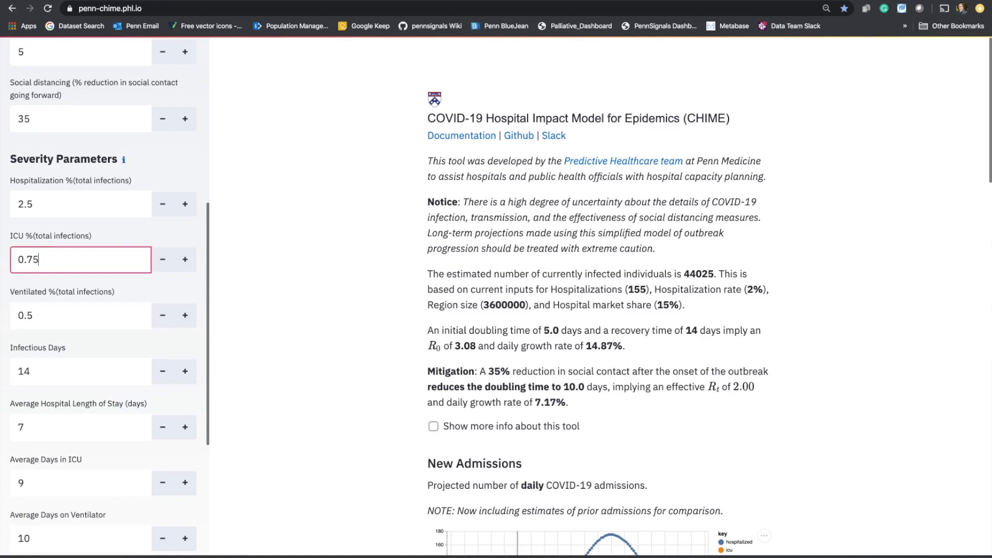
pyautogui.click(58, 315)
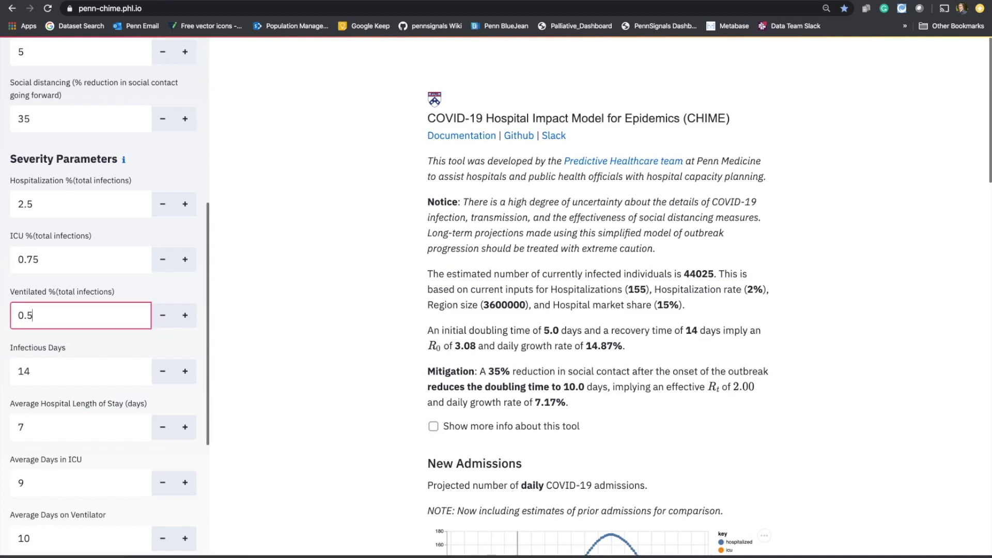
pyautogui.press('super+Tab')
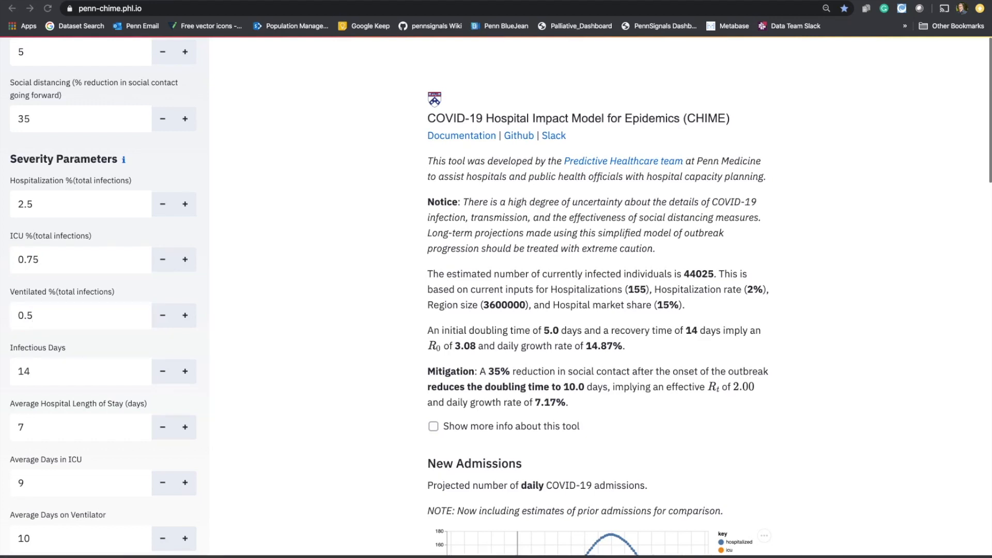
pyautogui.press('super+Tab')
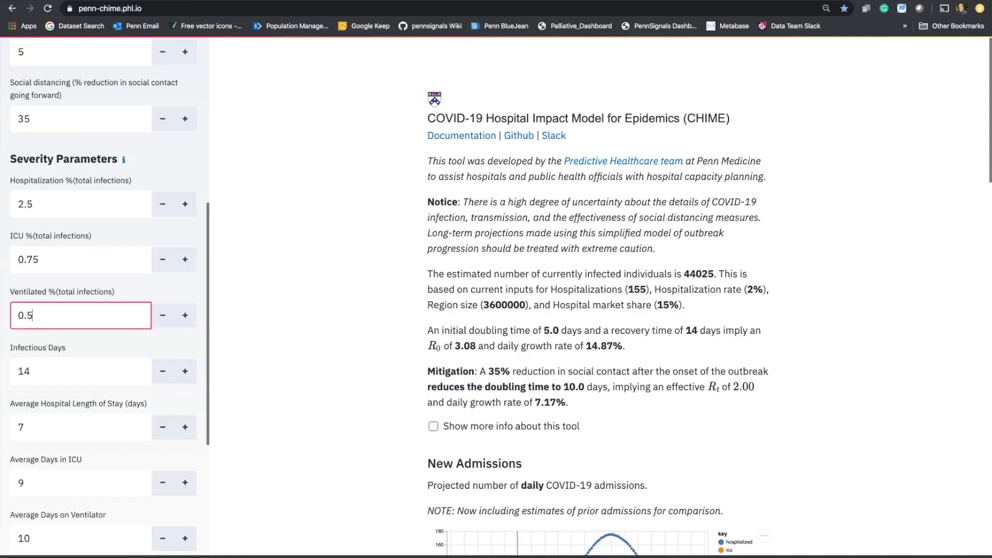
# - Try a hospitalization rate of 5% against the New Admissions chart and restore it to 2.5%
pyautogui.click(57, 204)
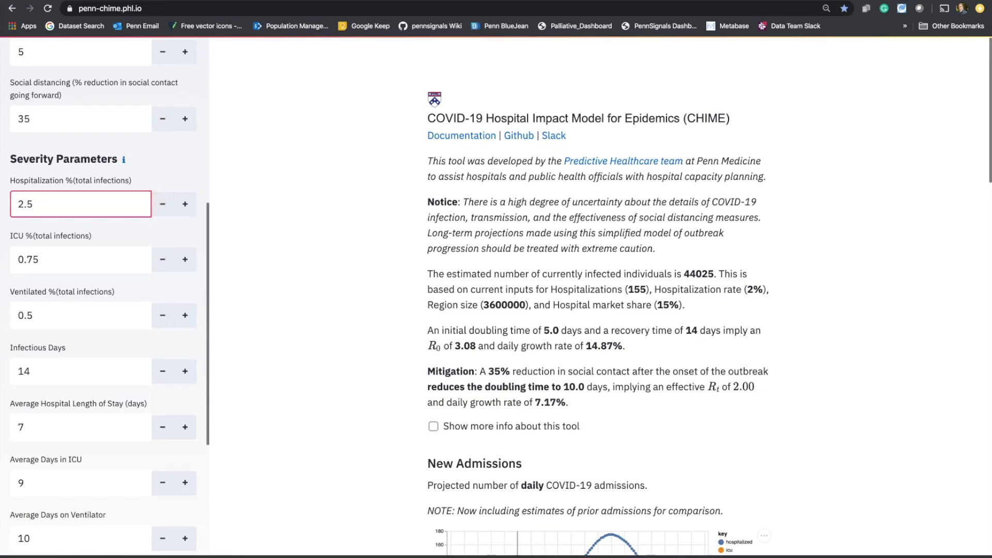
pyautogui.scroll(-1, 594, 290)
pyautogui.scroll(-5, 594, 299)
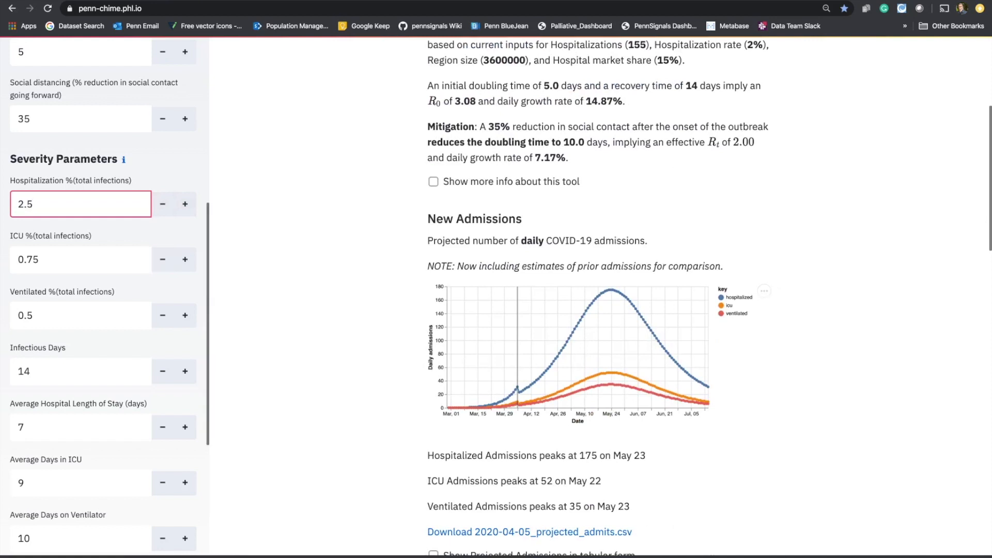
pyautogui.press('BackSpace')
pyautogui.press('BackSpace')
pyautogui.press('BackSpace')
pyautogui.write('5.0')
pyautogui.press('Return')
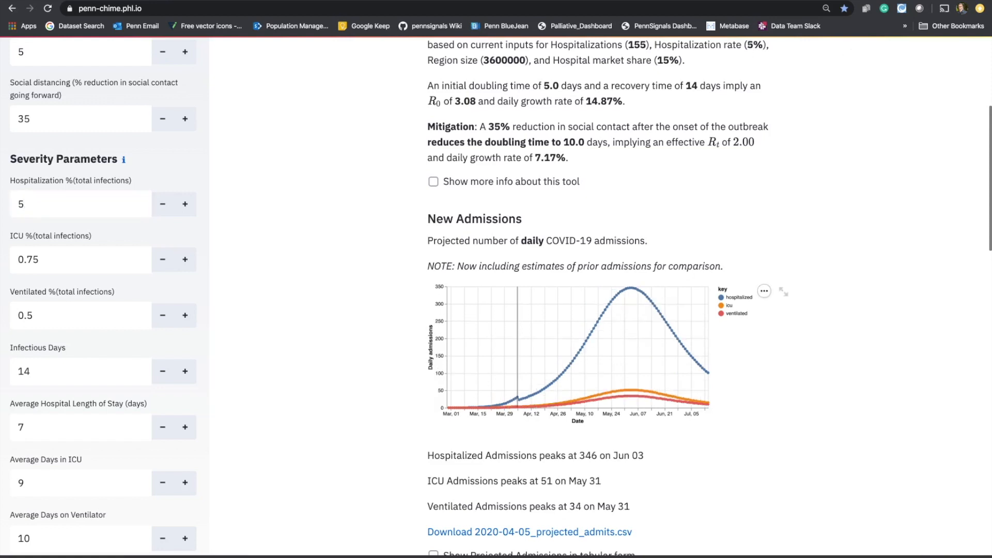
pyautogui.click(31, 204)
pyautogui.press('BackSpace')
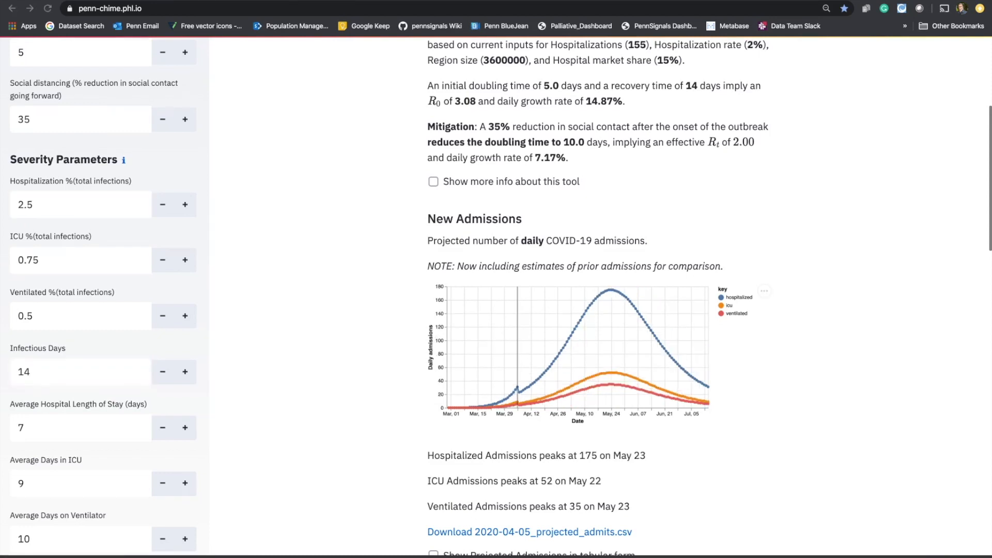
# - Try 10 infectious days and highlight the basic reproduction number in the results summary
pyautogui.click(31, 372)
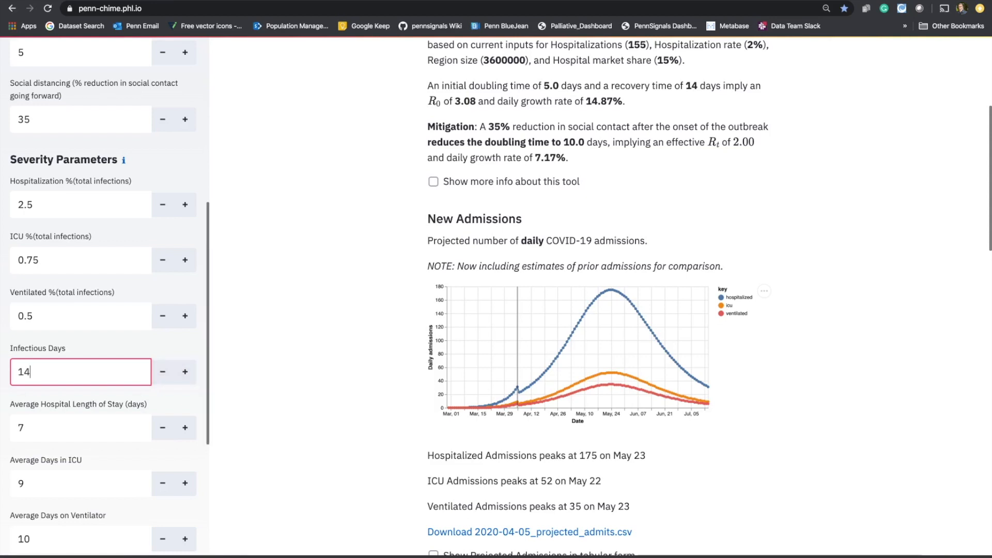
pyautogui.press('BackSpace')
pyautogui.write('0')
pyautogui.press('Return')
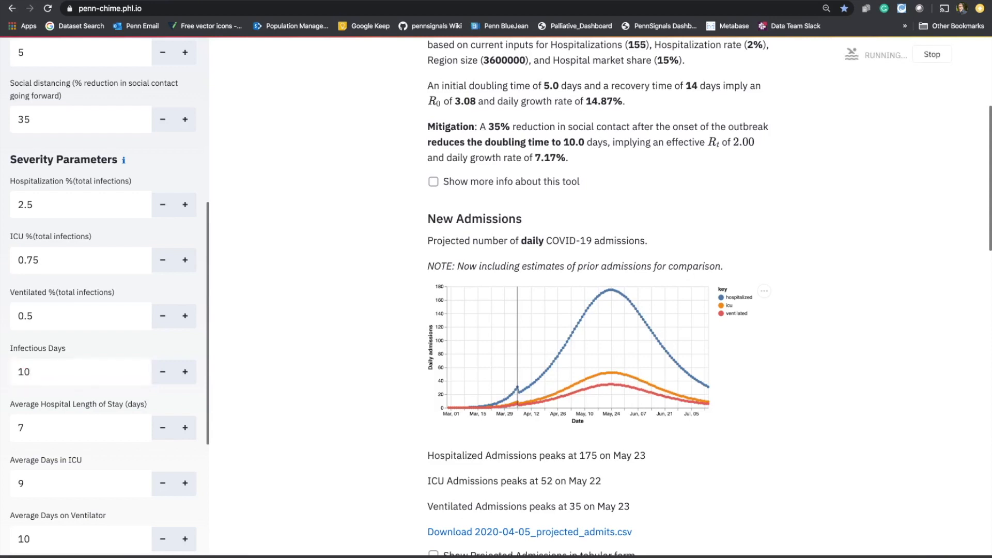
pyautogui.moveTo(427, 101); pyautogui.dragTo(477, 101)
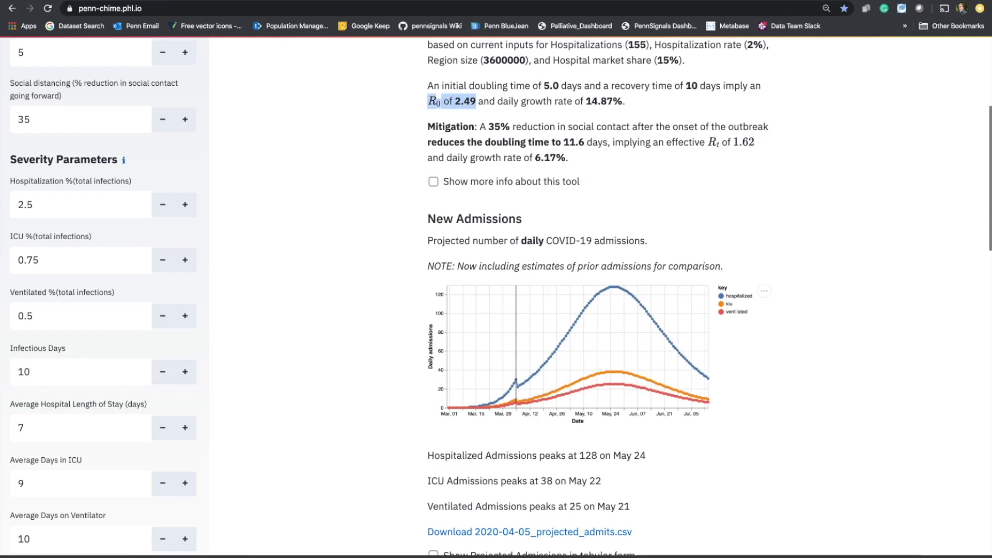
# - Set the infectious days back to 14
pyautogui.click(58, 372)
pyautogui.press('BackSpace')
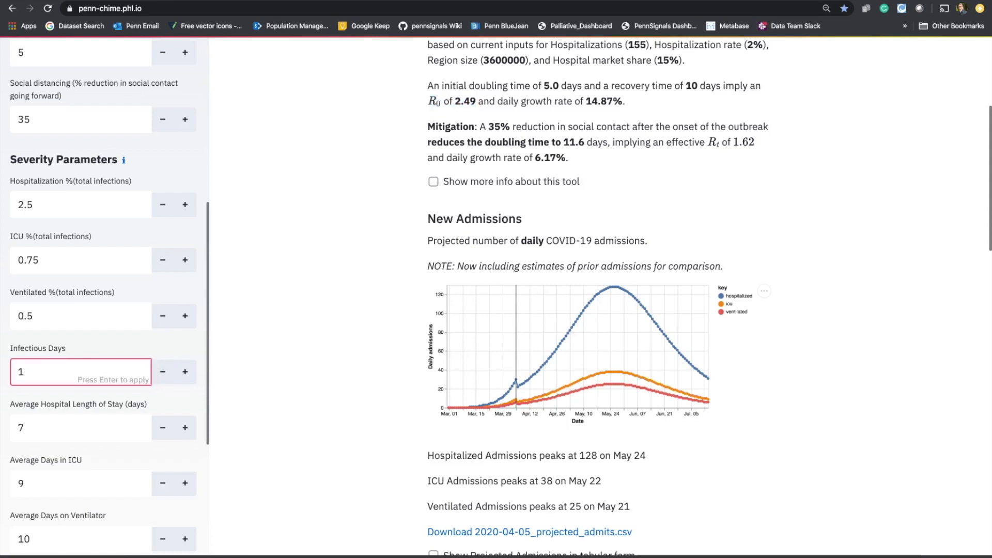
pyautogui.write('4')
pyautogui.press('Return')
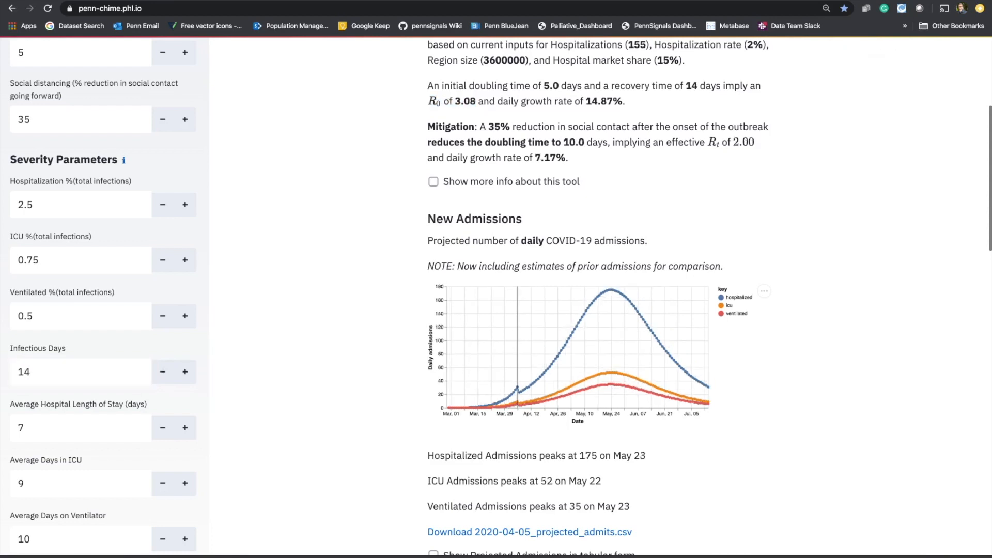
# - Try 10 infectious days once more in the severity parameters
pyautogui.click(57, 372)
pyautogui.press('BackSpace')
pyautogui.write('0')
pyautogui.press('Return')
# - Try an average hospital length of stay of 6 days against the Admitted Patients census chart
pyautogui.click(24, 427)
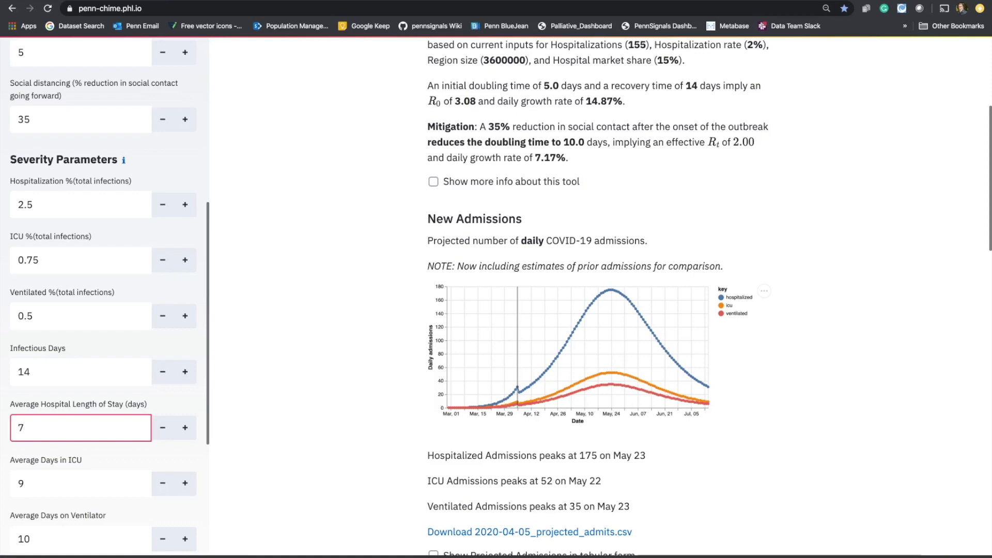
pyautogui.scroll(-7, 783, 308)
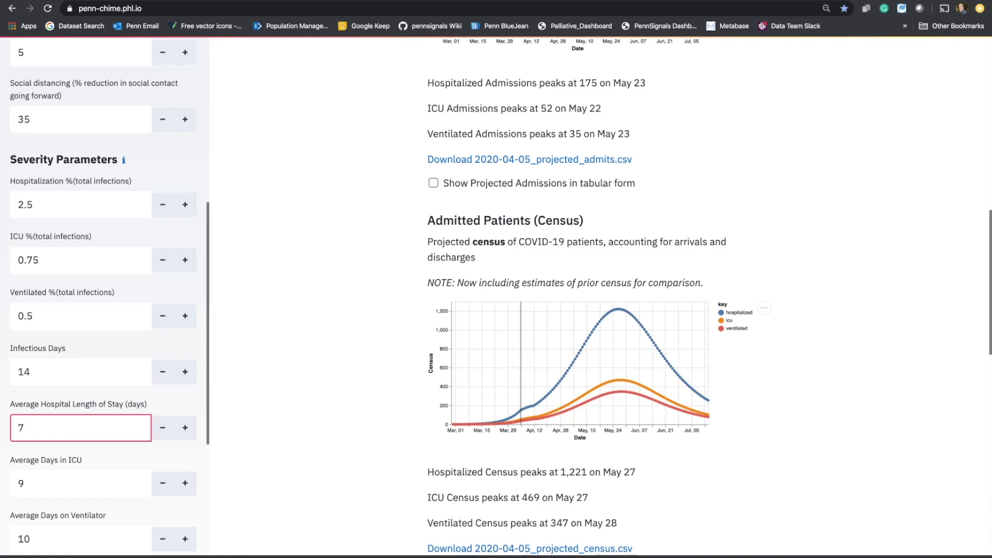
pyautogui.press('BackSpace')
pyautogui.write('6')
pyautogui.scroll(-3, 104, 297)
pyautogui.press('Tab')
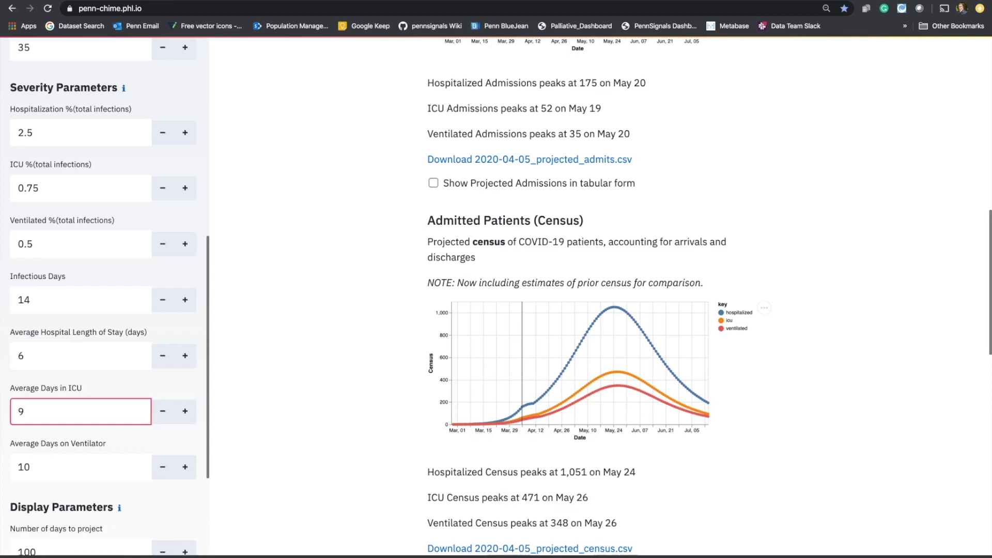
pyautogui.click(31, 466)
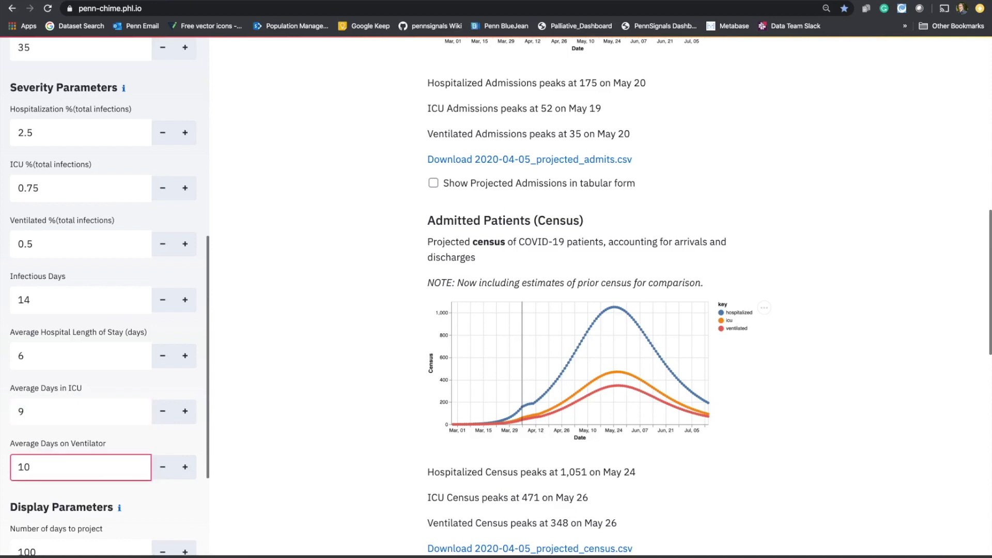
# - Set the average hospital length of stay back to 7 days
pyautogui.click(31, 356)
pyautogui.press('BackSpace')
pyautogui.write('7')
pyautogui.click(31, 412)
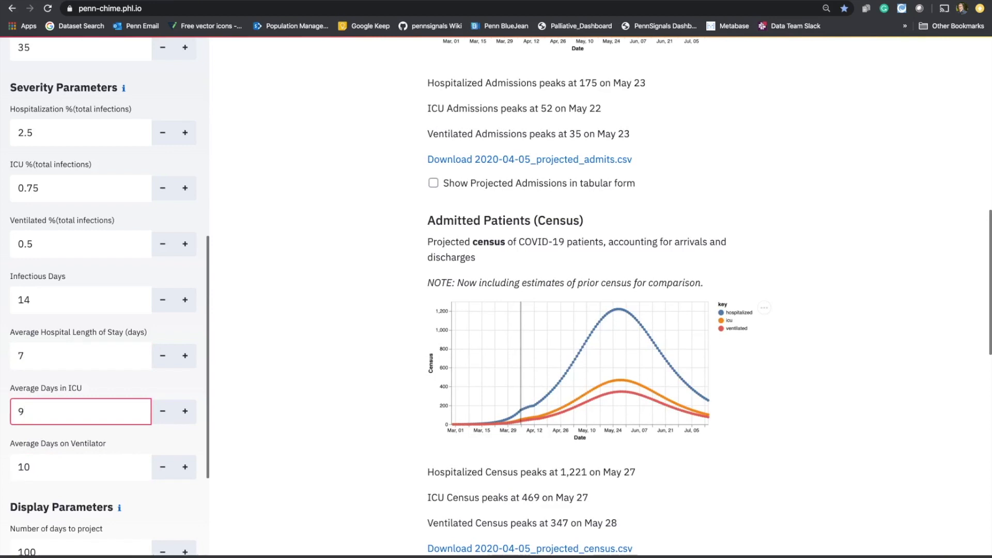
pyautogui.click(31, 467)
pyautogui.click(31, 411)
pyautogui.click(31, 356)
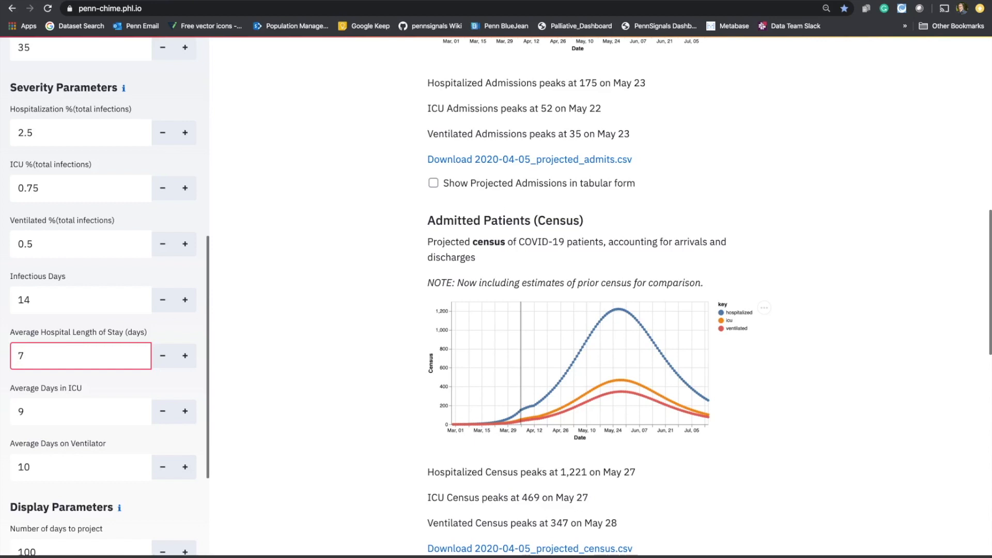
pyautogui.click(18, 133)
pyautogui.click(18, 188)
pyautogui.click(18, 244)
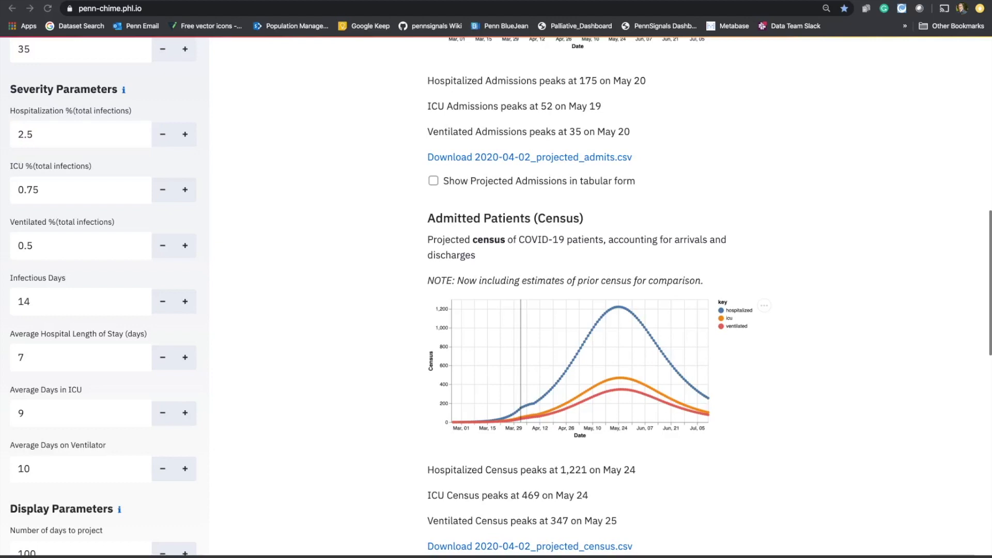
# - Fix the graphs' Y-axis to a static value of 2000 in the display parameters
pyautogui.tripleClick(29, 509)
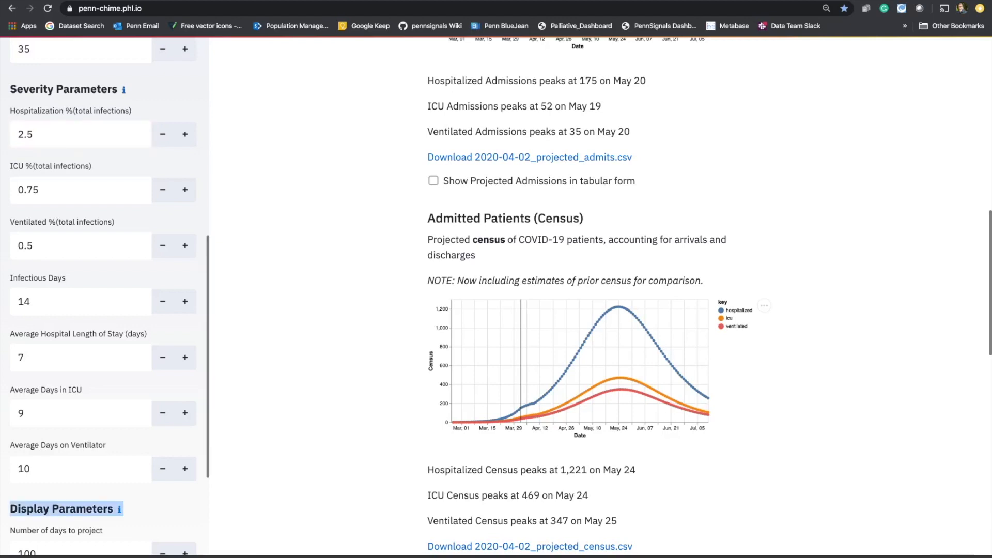
pyautogui.scroll(-4, 103, 299)
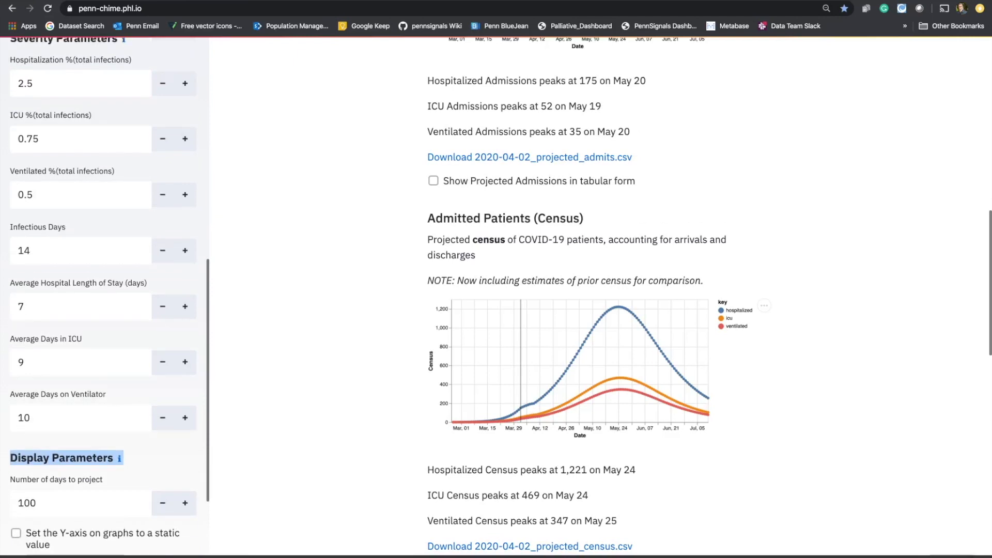
pyautogui.scroll(-1, 103, 300)
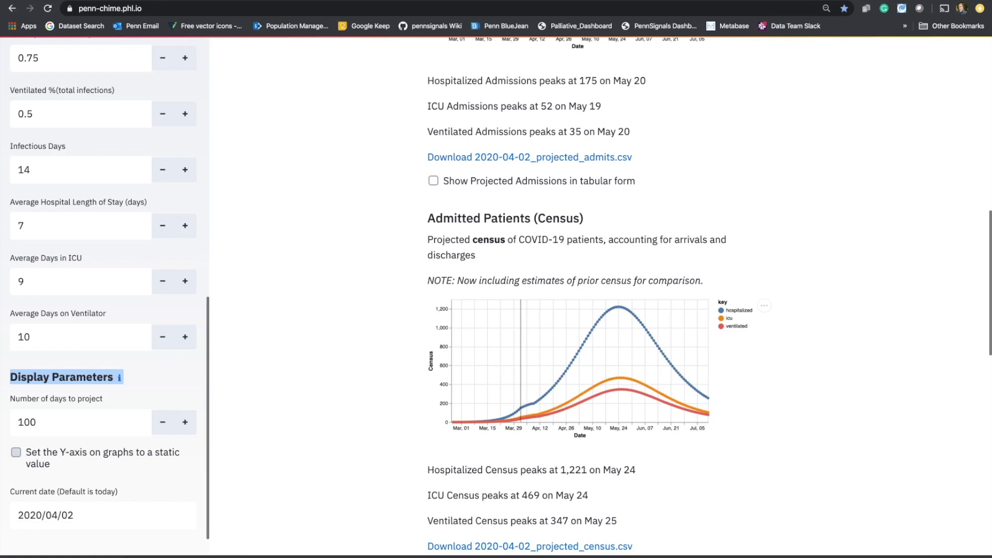
pyautogui.click(16, 452)
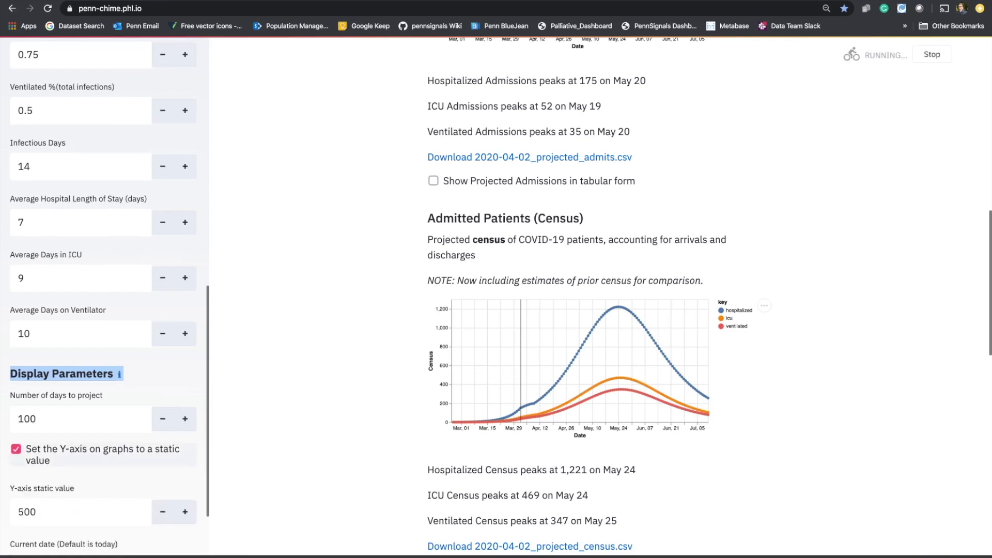
pyautogui.scroll(-3, 103, 299)
pyautogui.doubleClick(27, 426)
pyautogui.write('2000')
pyautogui.press('Return')
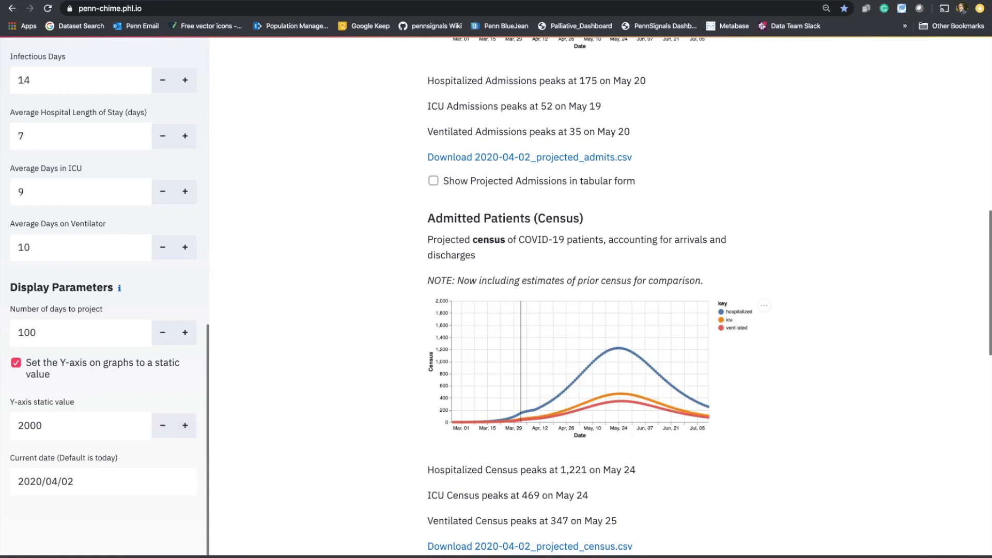
# - Try a doubling time of 3 days in the spread and contact parameters
pyautogui.scroll(2, 103, 269)
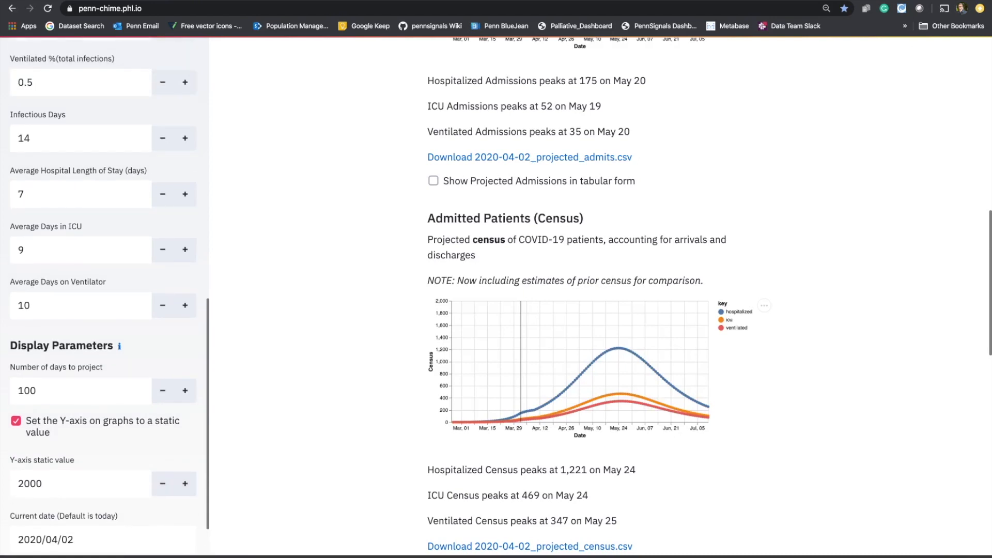
pyautogui.scroll(10, 104, 294)
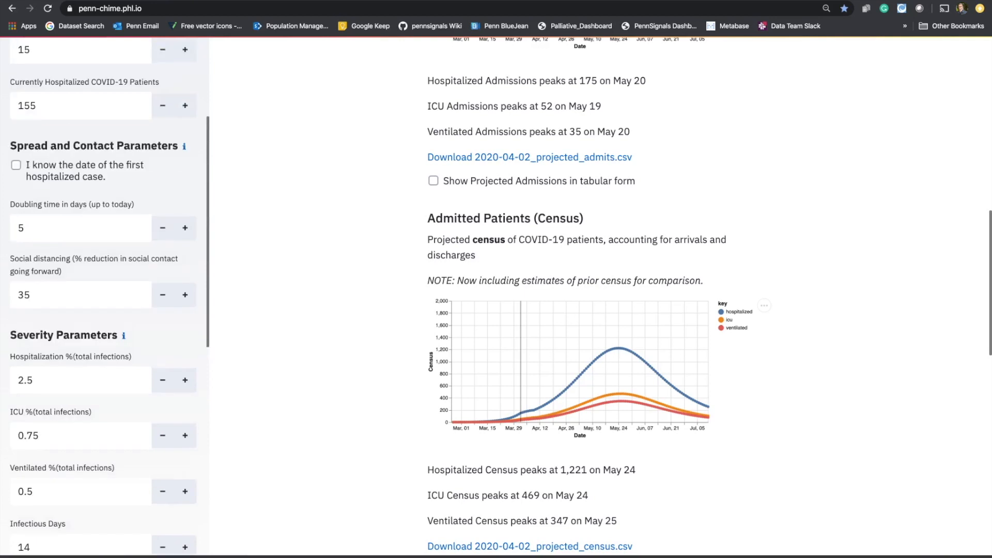
pyautogui.click(31, 304)
pyautogui.press('BackSpace')
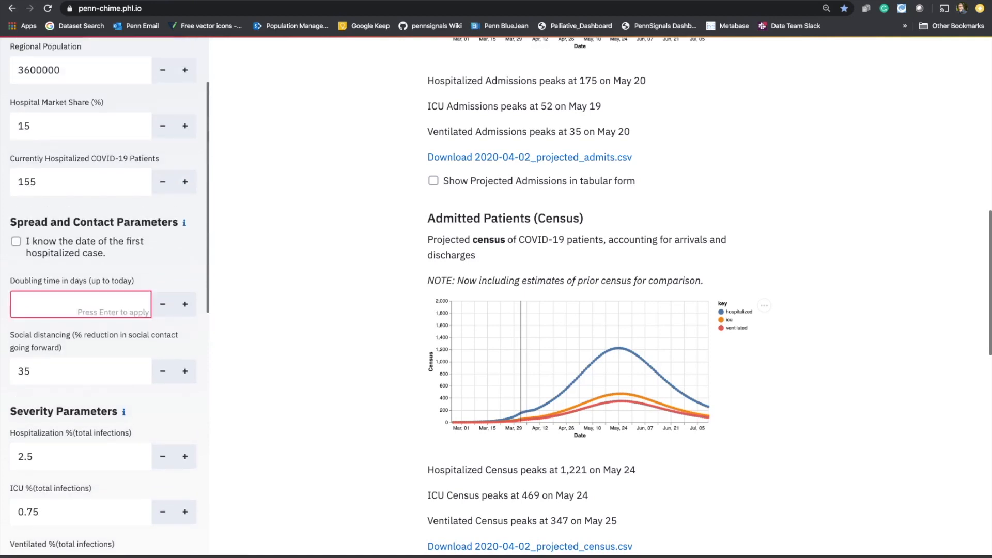
pyautogui.write('3')
pyautogui.press('Return')
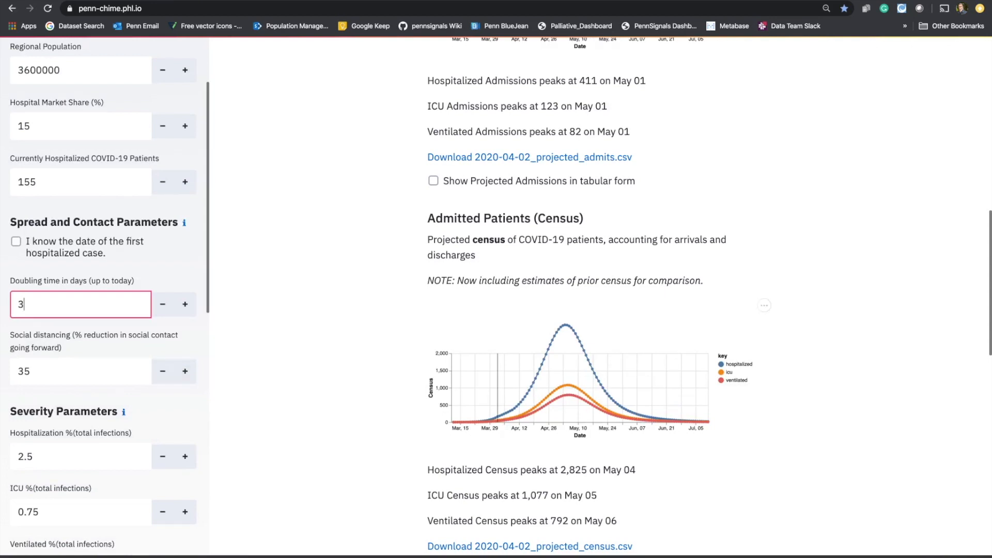
# - Raise the graphs' static Y-axis value to 5000 in the display parameters
pyautogui.scroll(-10, 104, 289)
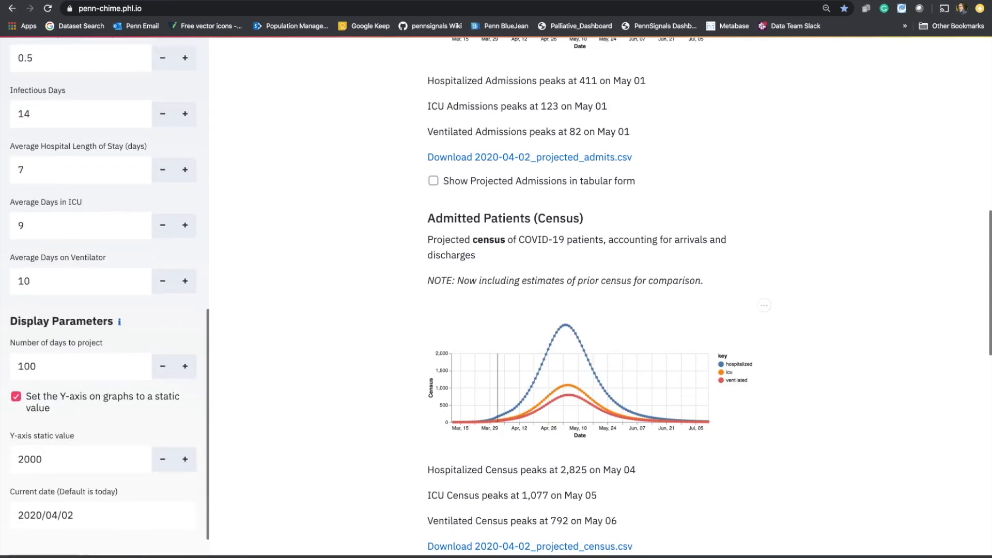
pyautogui.doubleClick(30, 459)
pyautogui.write('5000')
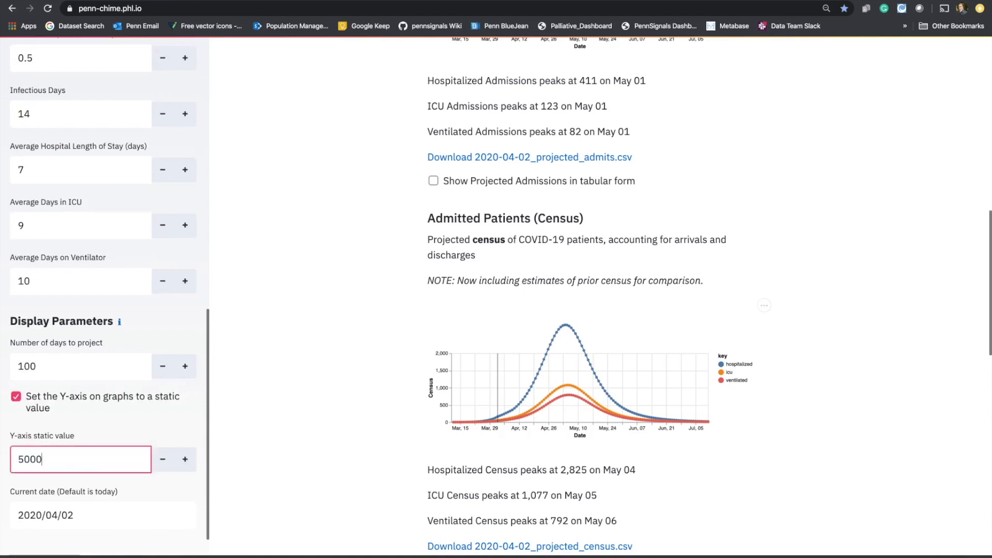
pyautogui.press('Return')
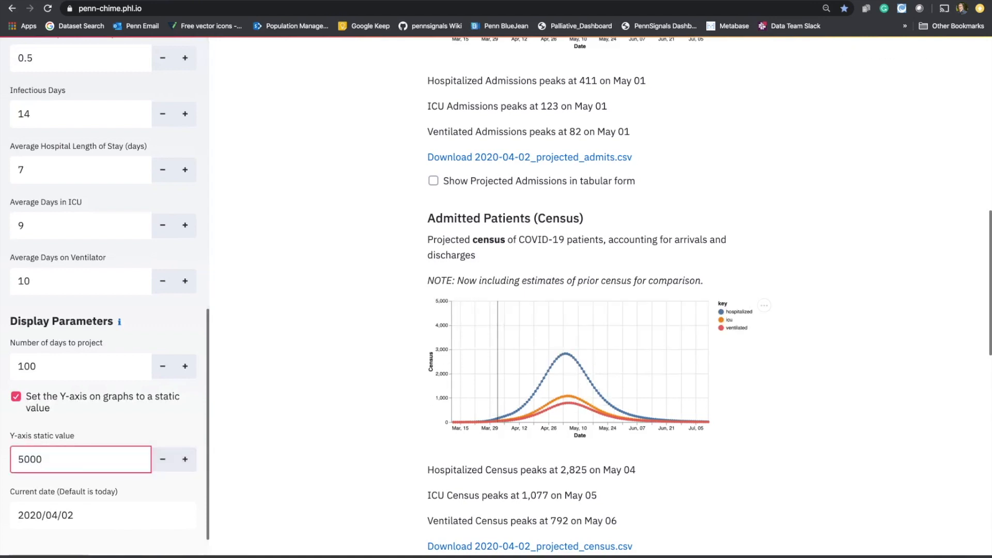
# - Set the doubling time back to 5 days to compare the census curve on the fixed Y-axis
pyautogui.scroll(7, 185, 417)
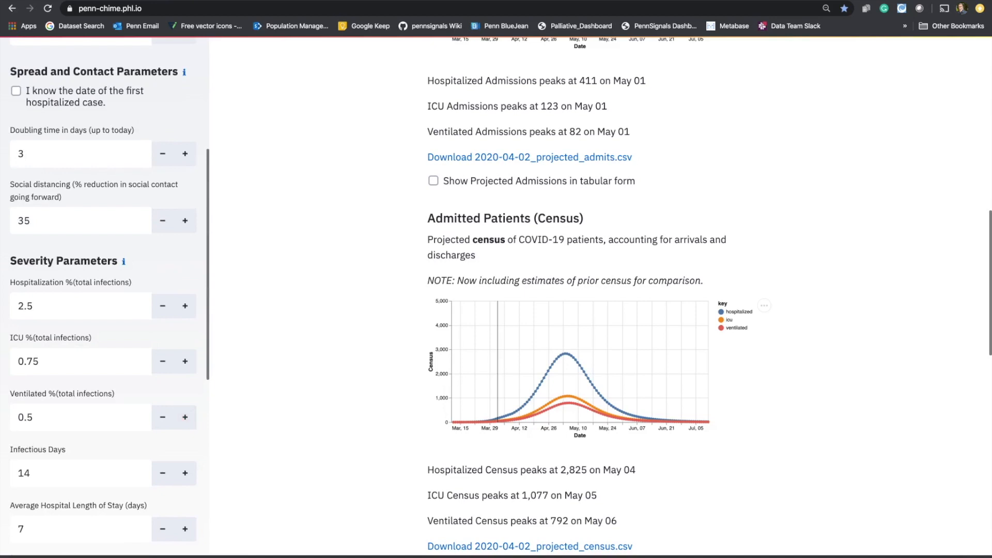
pyautogui.doubleClick(20, 154)
pyautogui.write('5')
pyautogui.press('Return')
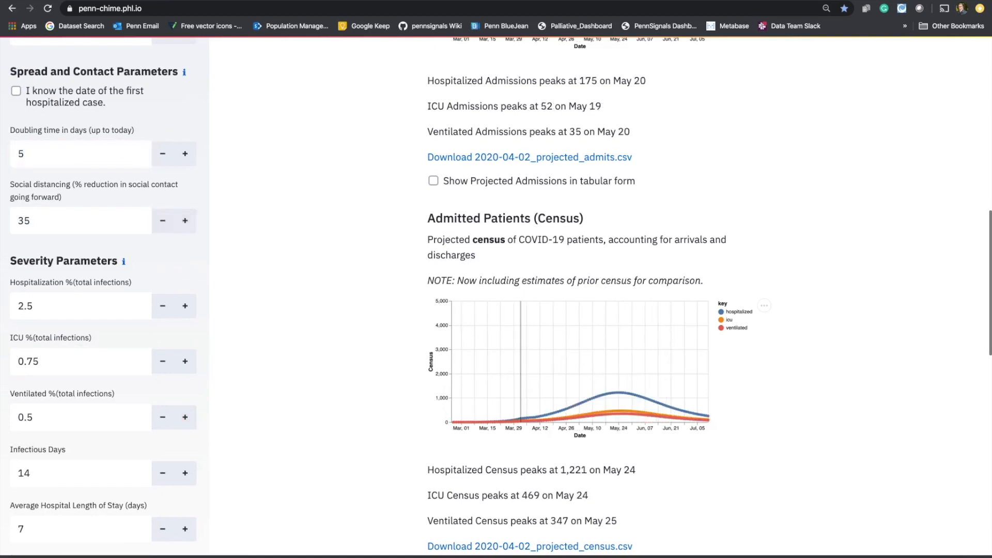
# - Open the Predictive Healthcare team's website from the introduction of the CHIME page
pyautogui.scroll(-8, 103, 299)
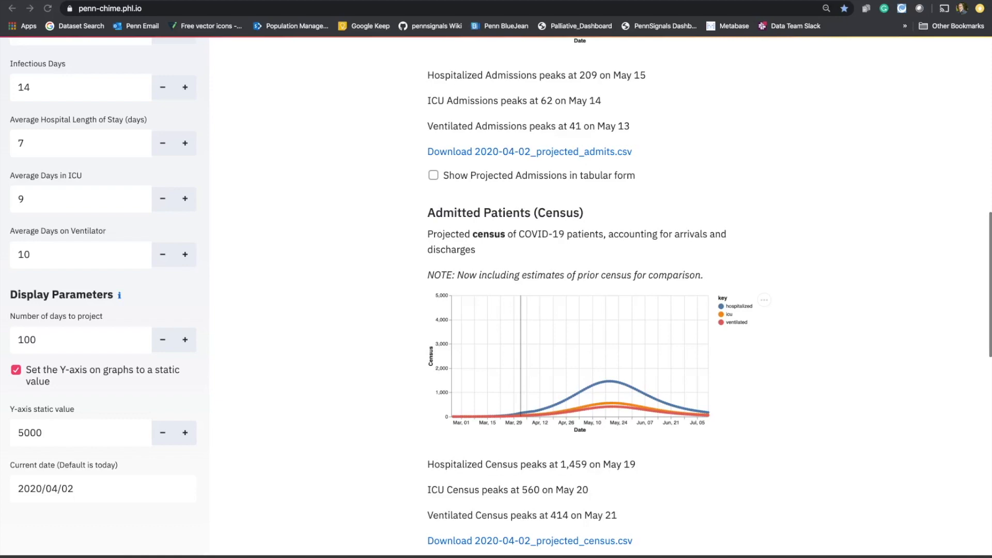
pyautogui.scroll(15, 589, 294)
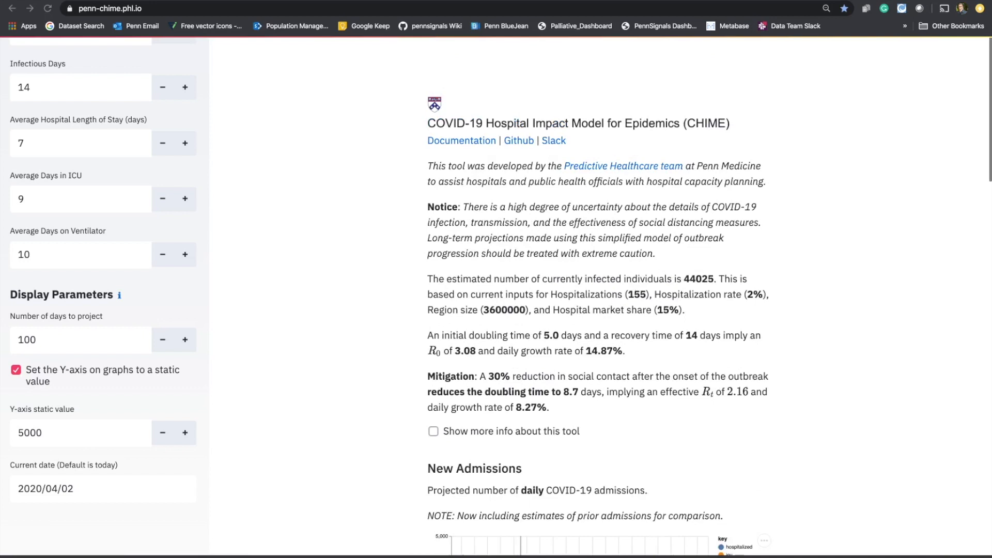
pyautogui.click(461, 140)
pyautogui.click(623, 166)
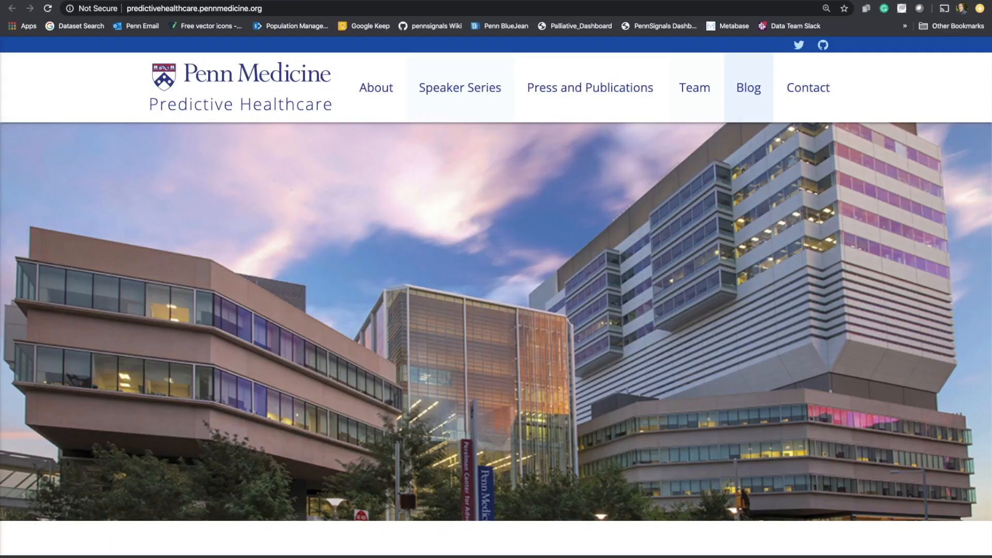
# - Browse the Predictive Healthcare blog's posts about CHIME, and return to the CHIME model page
pyautogui.click(748, 88)
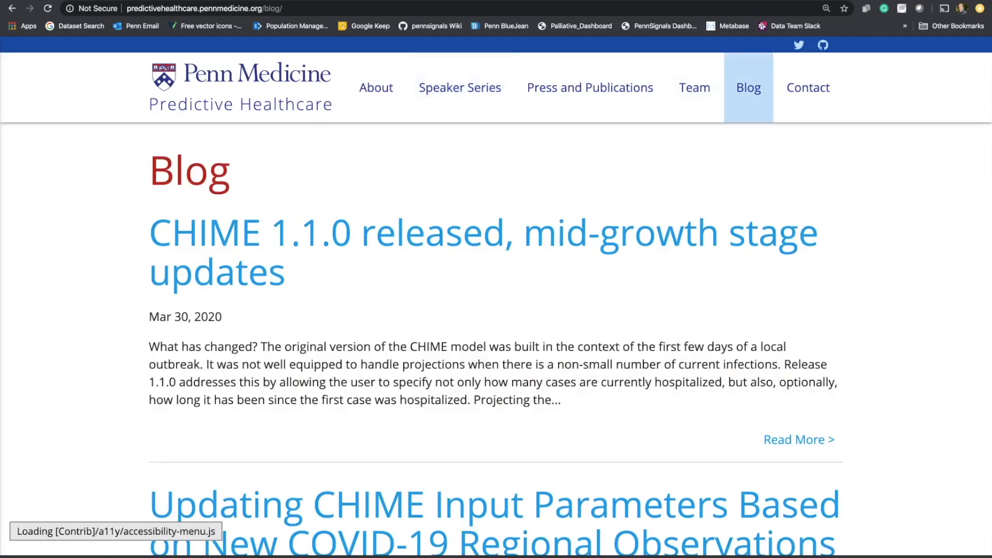
pyautogui.scroll(-9, 496, 296)
pyautogui.scroll(9, 496, 296)
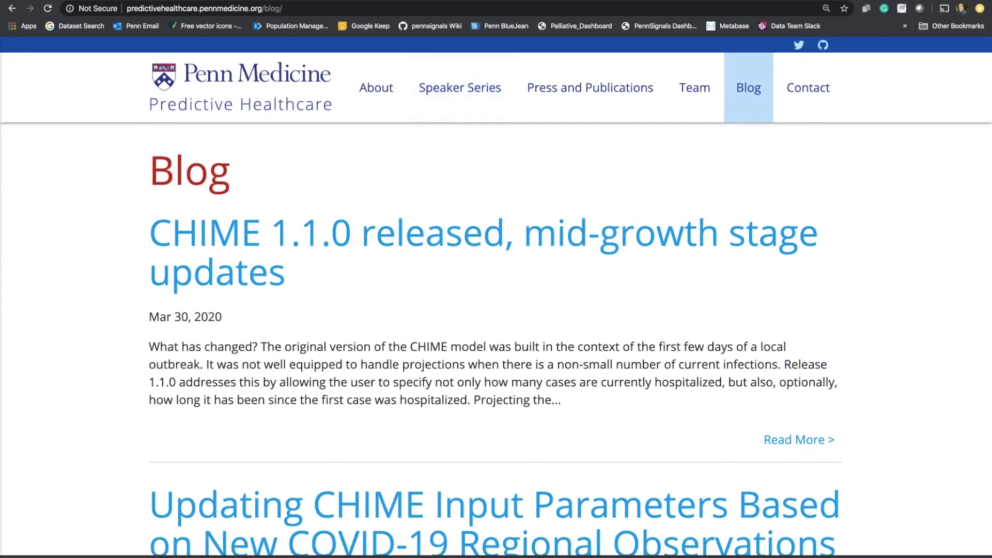
pyautogui.hotkey('ctrl', 'shift', 'Tab')
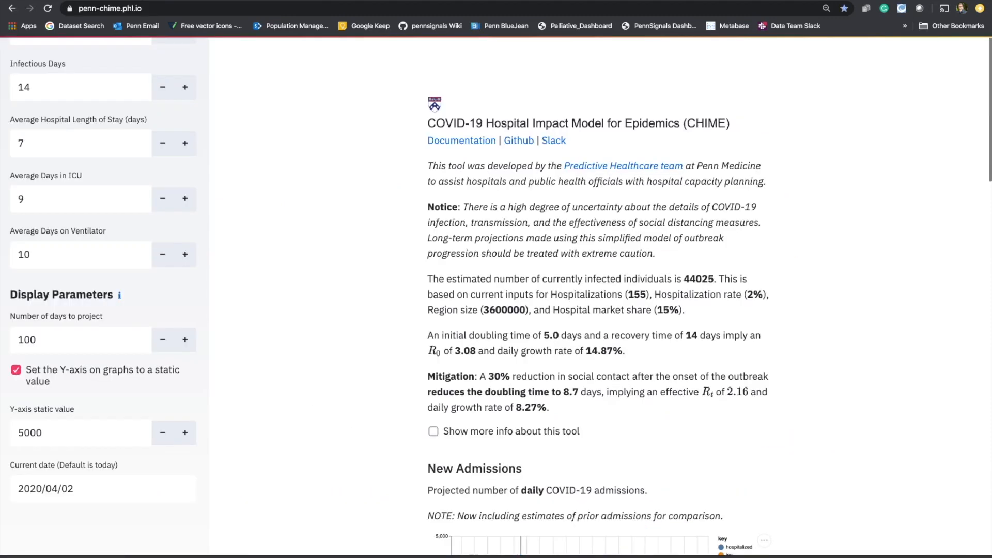